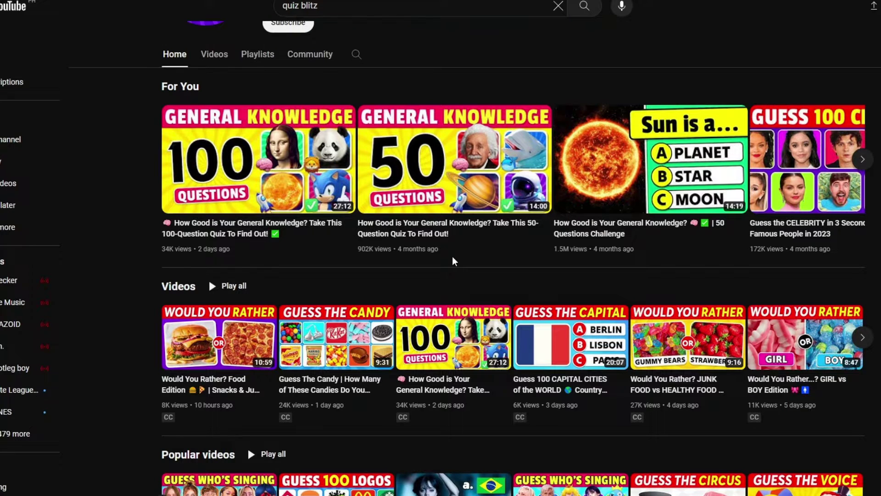
Look through the Quiz Blitz channel's video sections on YouTube and its channel statistics on Social Blade.
{"action": "scroll", "coordinate": [289, 378], "scroll_direction": "down", "scroll_amount": 5}
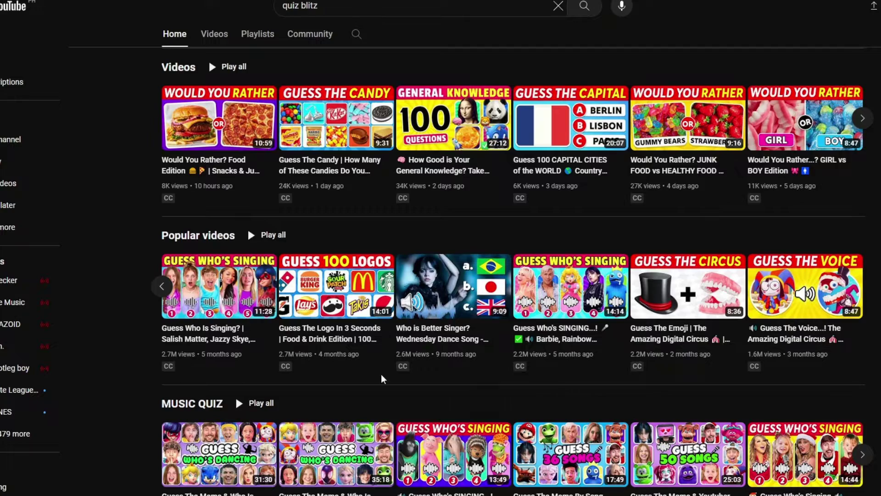
{"action": "scroll", "coordinate": [661, 373], "scroll_direction": "down", "scroll_amount": 1}
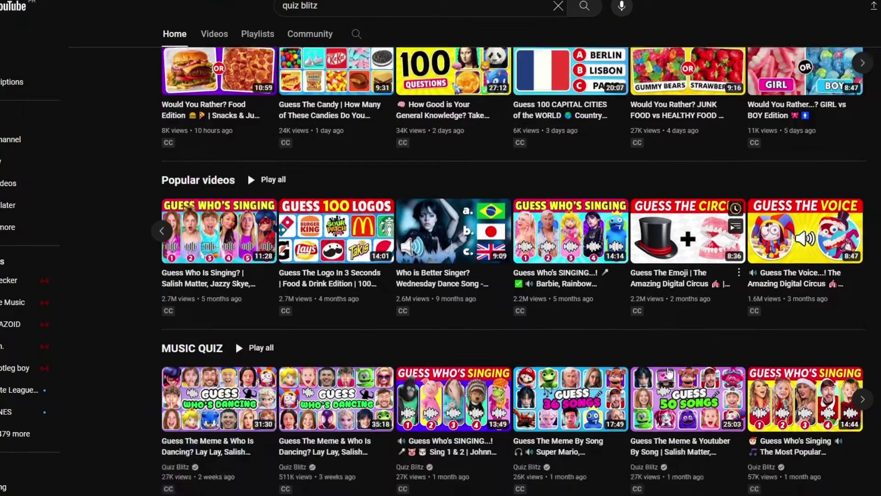
{"action": "scroll", "coordinate": [670, 372], "scroll_direction": "down", "scroll_amount": 8}
{"action": "scroll", "coordinate": [669, 372], "scroll_direction": "up", "scroll_amount": 12}
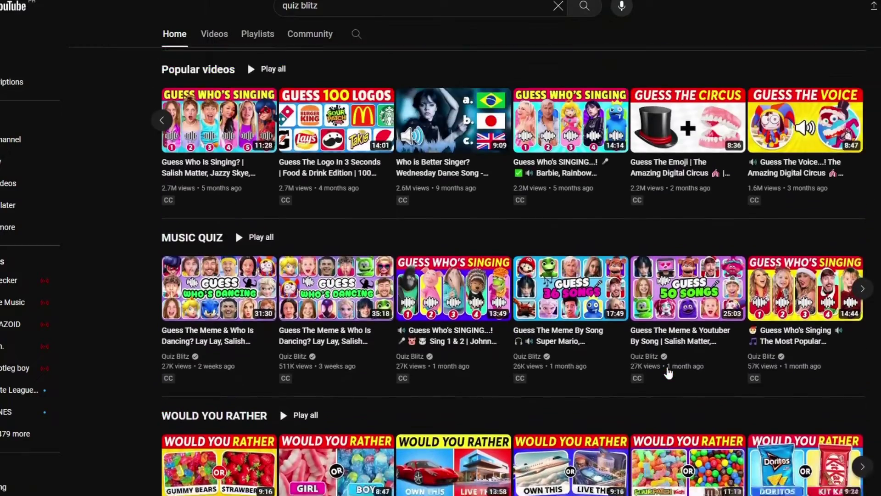
{"action": "scroll", "coordinate": [668, 372], "scroll_direction": "up", "scroll_amount": 2}
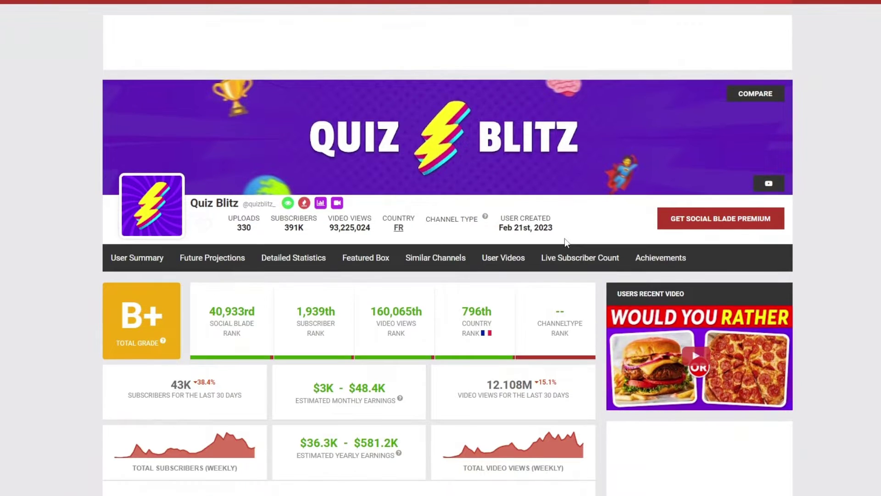
{"action": "scroll", "coordinate": [565, 241], "scroll_direction": "down", "scroll_amount": 1}
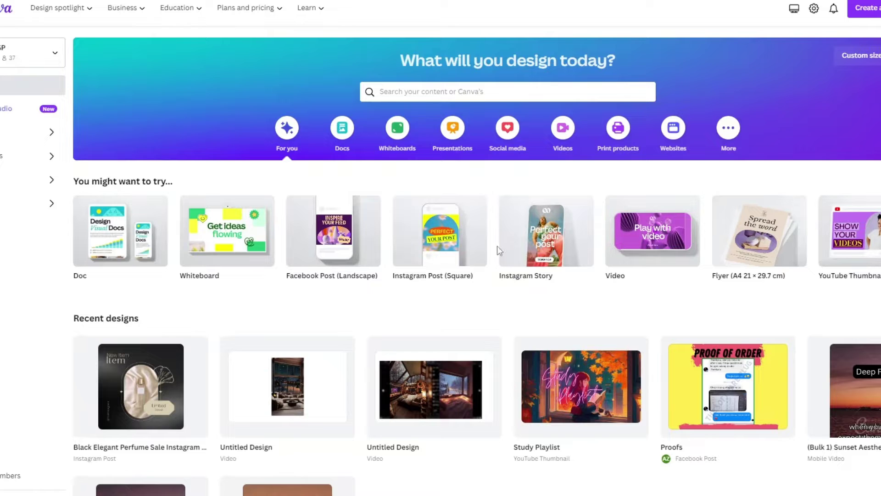
{"action": "scroll", "coordinate": [496, 262], "scroll_direction": "down", "scroll_amount": 4}
{"action": "scroll", "coordinate": [495, 271], "scroll_direction": "up", "scroll_amount": 4}
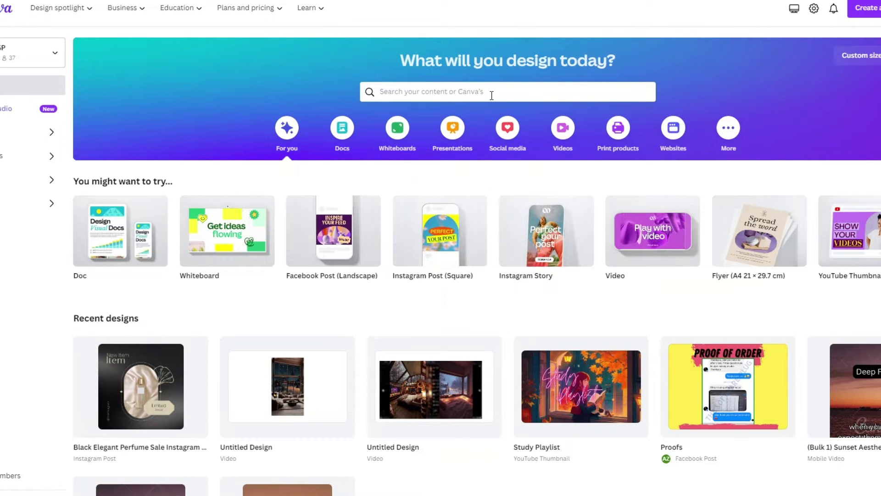
{"action": "mouse_move", "coordinate": [542, 221]}
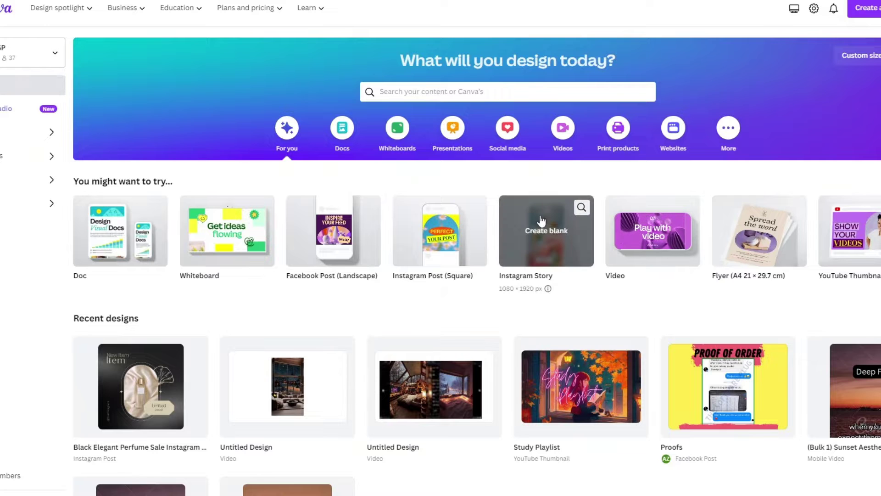
{"action": "scroll", "coordinate": [541, 221], "scroll_direction": "down", "scroll_amount": 1}
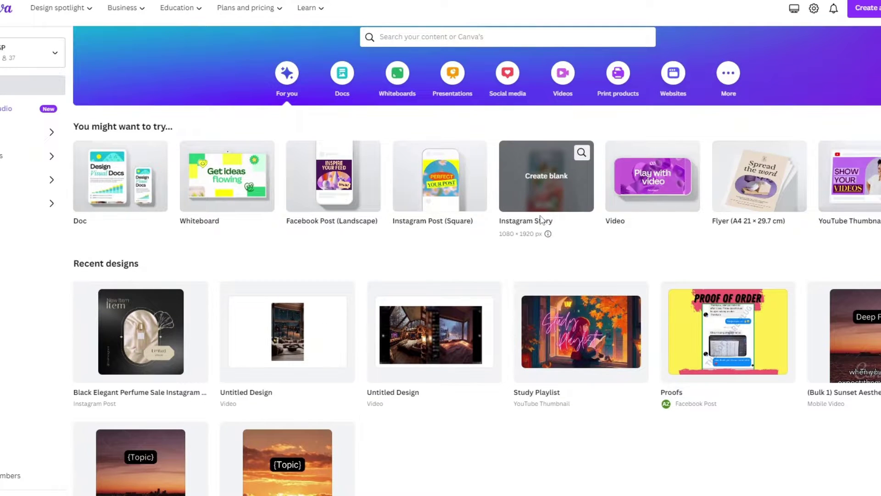
{"action": "scroll", "coordinate": [479, 114], "scroll_direction": "up", "scroll_amount": 1}
Search the Canva templates for "travel" and look through the results.
{"action": "left_click", "coordinate": [512, 92]}
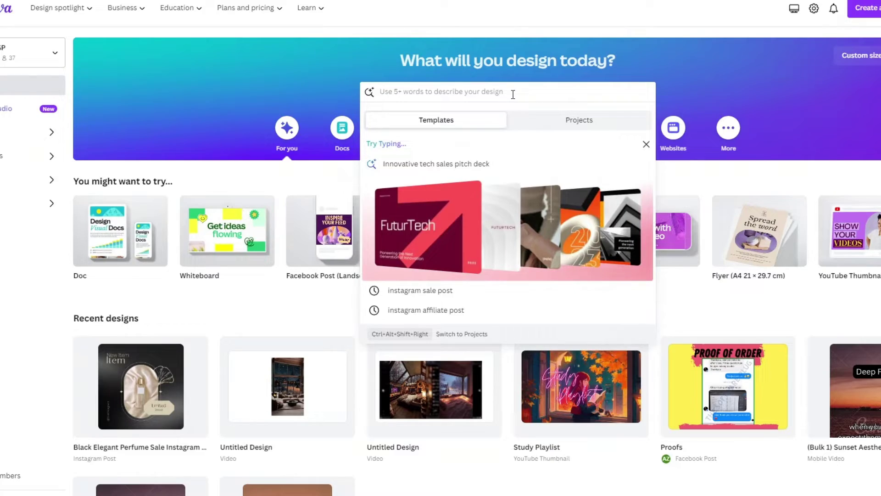
{"action": "type", "text": "travel"}
{"action": "key", "text": "Return"}
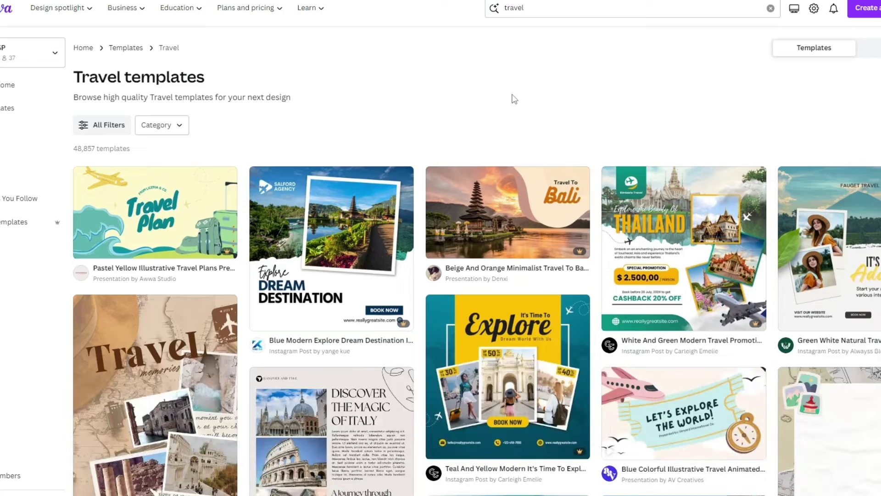
{"action": "scroll", "coordinate": [507, 220], "scroll_direction": "down", "scroll_amount": 20}
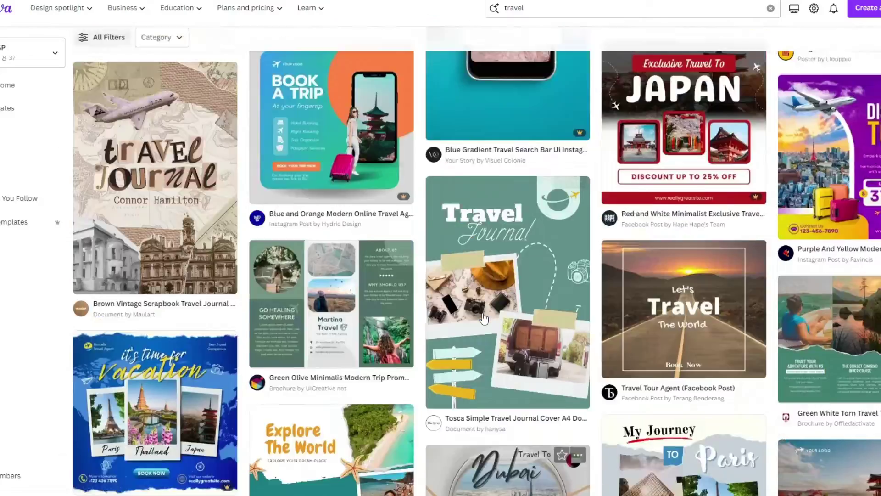
Refine the template search to "travel hack" and open the Red and Turquoise Modern Nature Travel Hacks Youtube Intro template for editing.
{"action": "type", "text": "hack"}
{"action": "key", "text": "Return"}
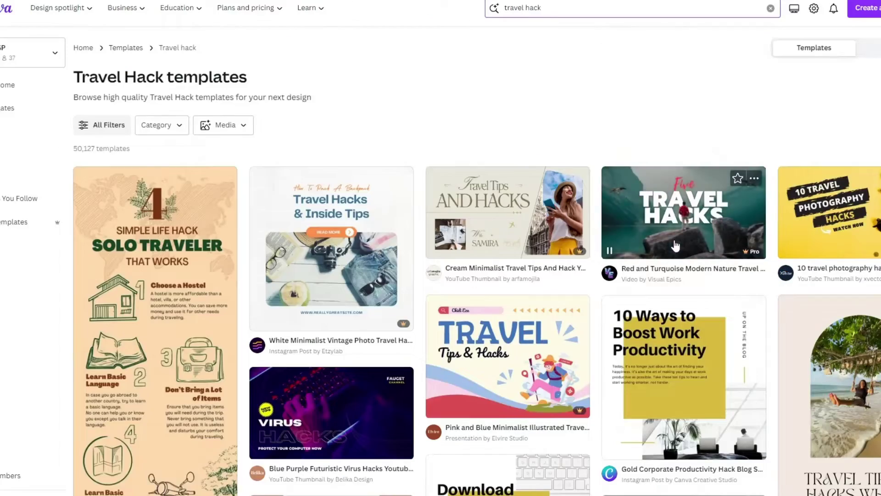
{"action": "scroll", "coordinate": [676, 244], "scroll_direction": "down", "scroll_amount": 4}
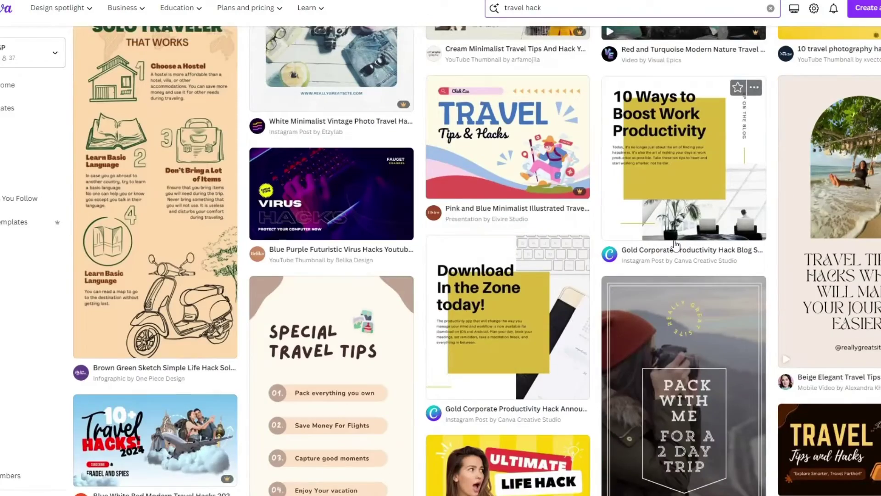
{"action": "scroll", "coordinate": [675, 245], "scroll_direction": "up", "scroll_amount": 5}
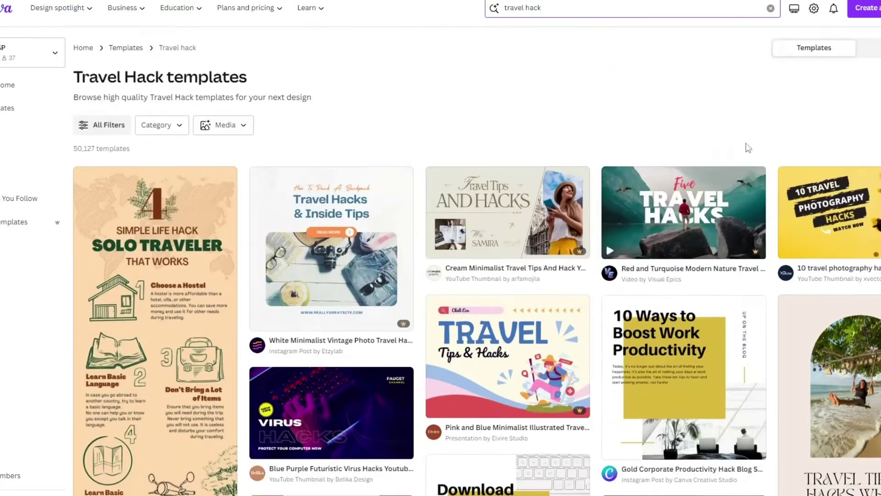
{"action": "left_click", "coordinate": [685, 203]}
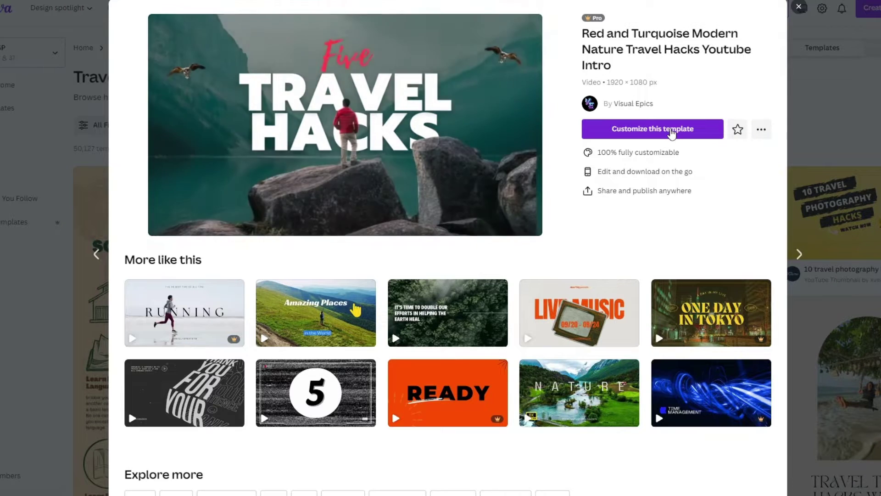
{"action": "left_click", "coordinate": [671, 133]}
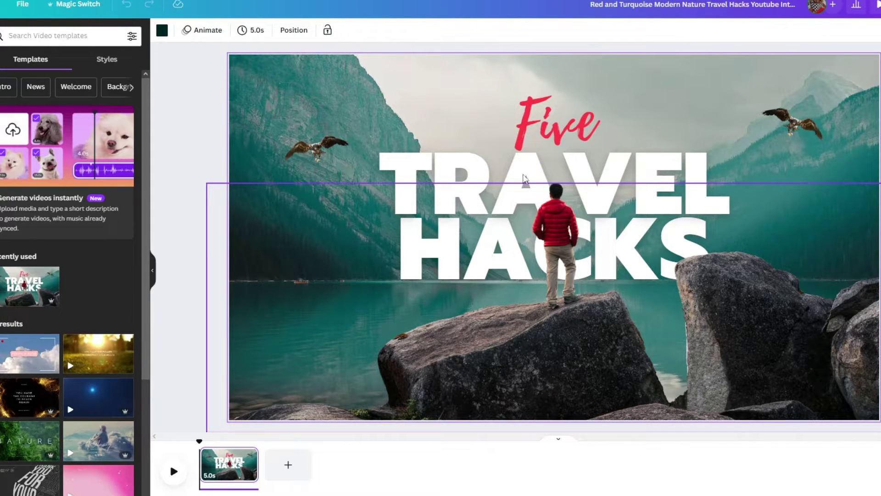
Replace the red word "Five" above the title with "15".
{"action": "left_click", "coordinate": [545, 140]}
{"action": "double_click", "coordinate": [545, 140]}
{"action": "type", "text": "15"}
{"action": "double_click", "coordinate": [413, 160]}
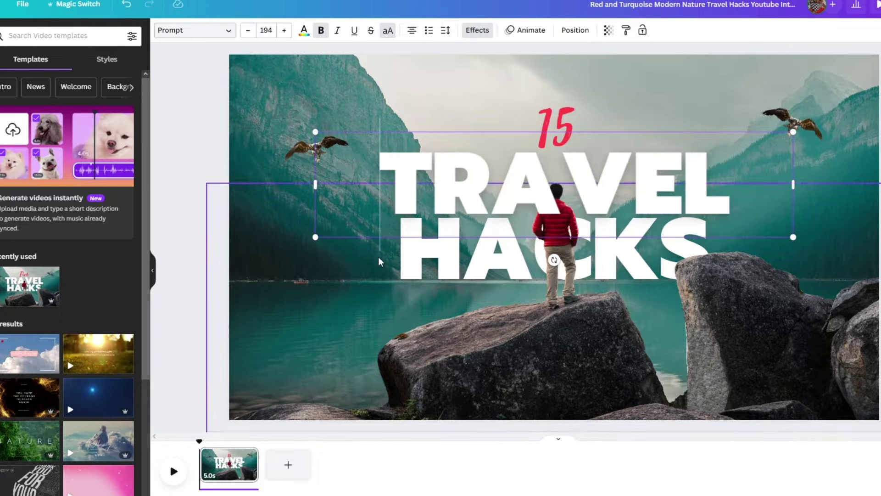
Replace the word "HACKS" in the title with "QUIZ".
{"action": "left_click", "coordinate": [413, 285]}
{"action": "left_click_drag", "start_coordinate": [410, 258], "coordinate": [432, 292]}
{"action": "double_click", "coordinate": [429, 255]}
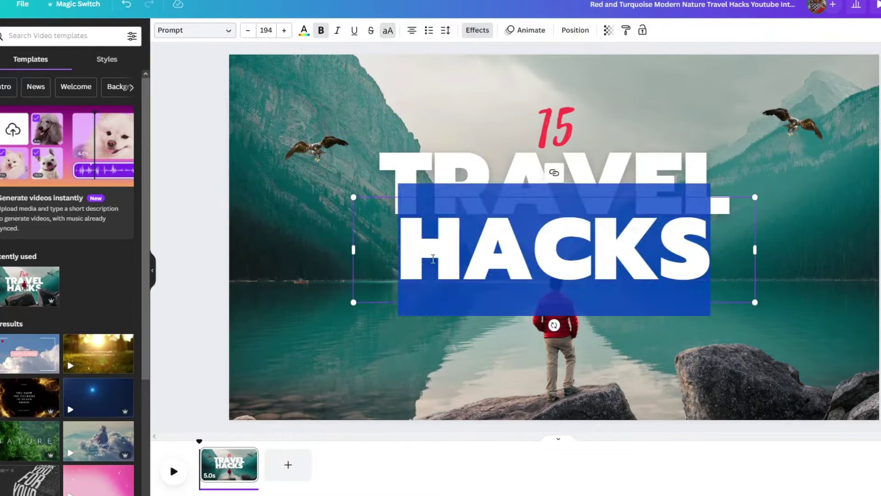
{"action": "type", "text": "QUIZ"}
{"action": "left_click_drag", "start_coordinate": [404, 358], "coordinate": [347, 251]}
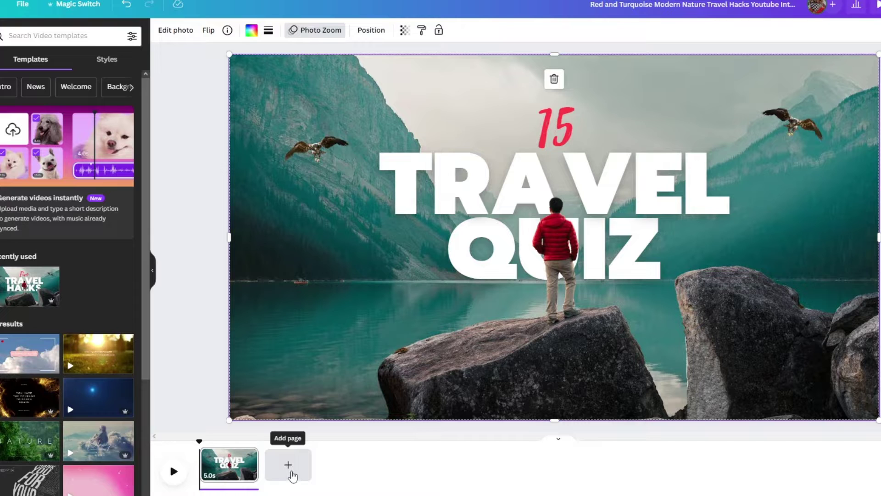
Add a second page to the video and search the elements for "background", looking through the graphics.
{"action": "left_click", "coordinate": [292, 468]}
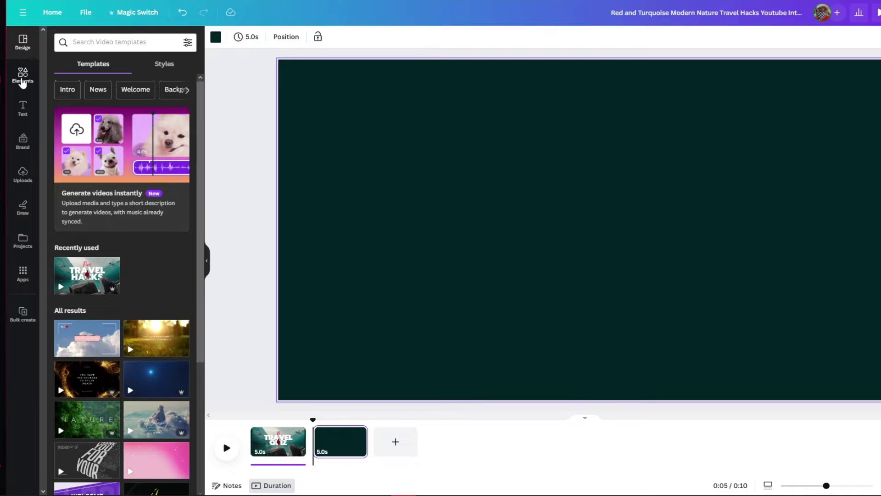
{"action": "left_click", "coordinate": [24, 78]}
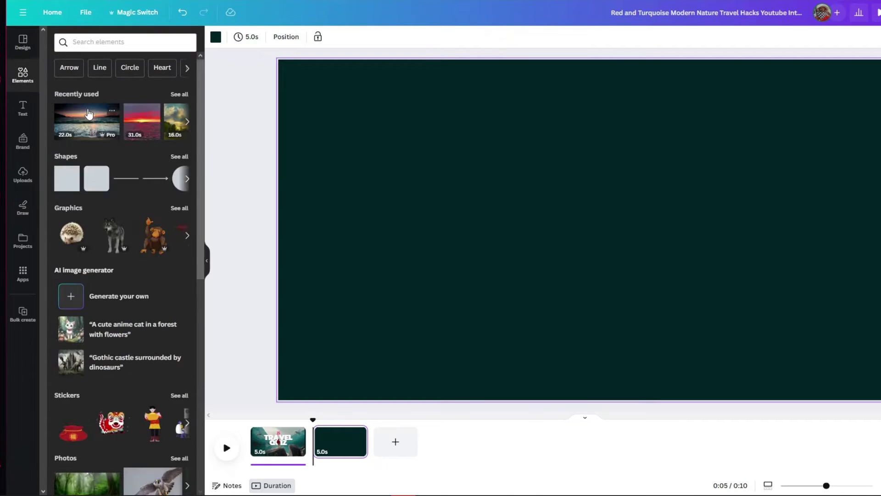
{"action": "scroll", "coordinate": [169, 196], "scroll_direction": "down", "scroll_amount": 1}
{"action": "scroll", "coordinate": [168, 196], "scroll_direction": "up", "scroll_amount": 1}
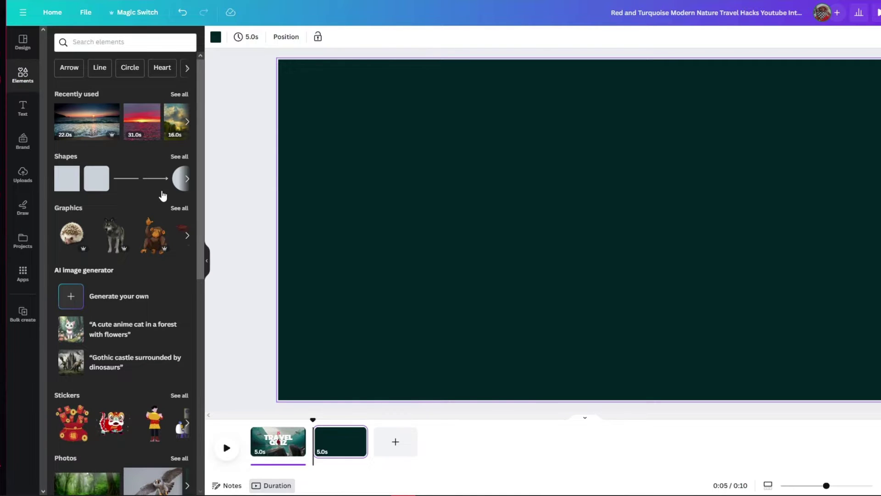
{"action": "scroll", "coordinate": [138, 197], "scroll_direction": "down", "scroll_amount": 10}
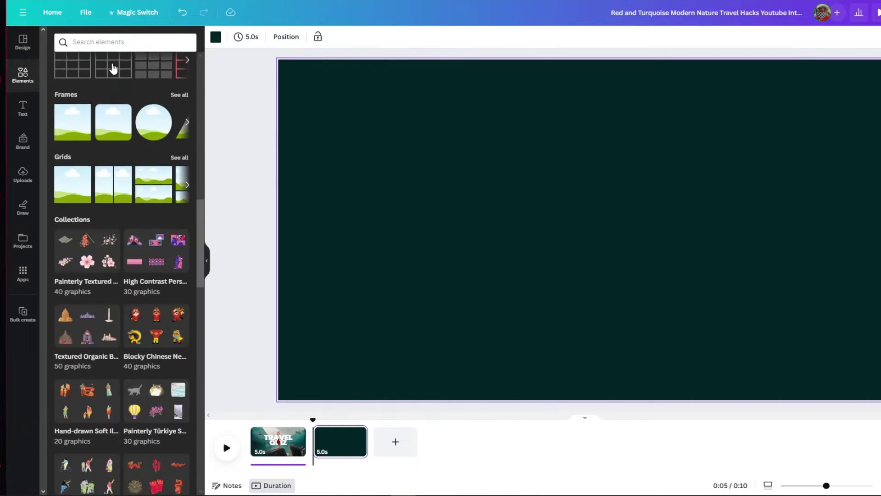
{"action": "left_click", "coordinate": [121, 41]}
{"action": "type", "text": "background graphics"}
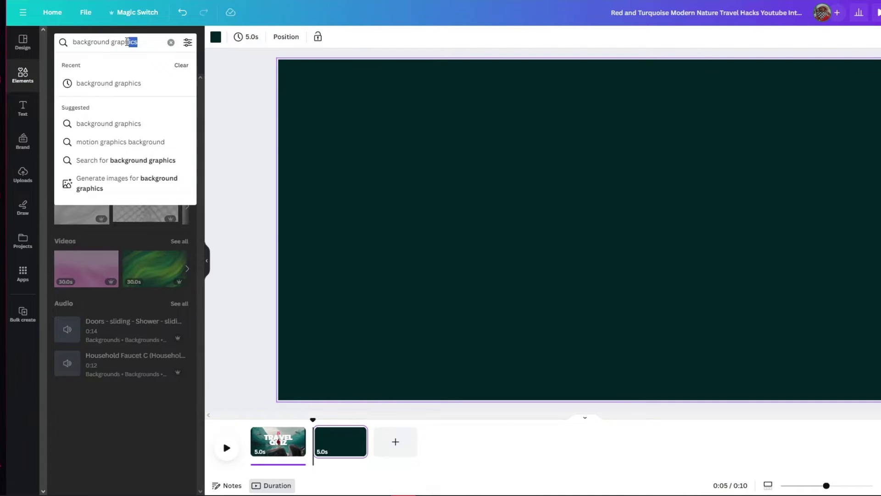
{"action": "key", "text": "Return"}
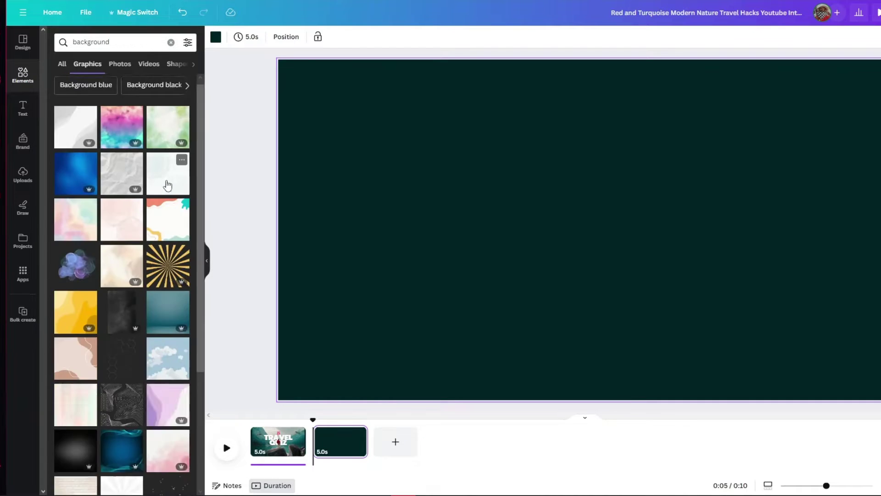
{"action": "scroll", "coordinate": [167, 182], "scroll_direction": "down", "scroll_amount": 3}
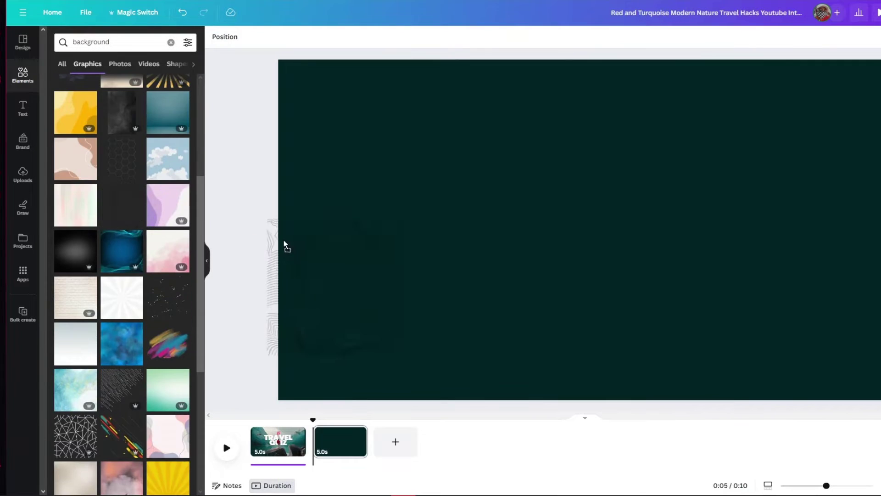
{"action": "scroll", "coordinate": [164, 301], "scroll_direction": "down", "scroll_amount": 5}
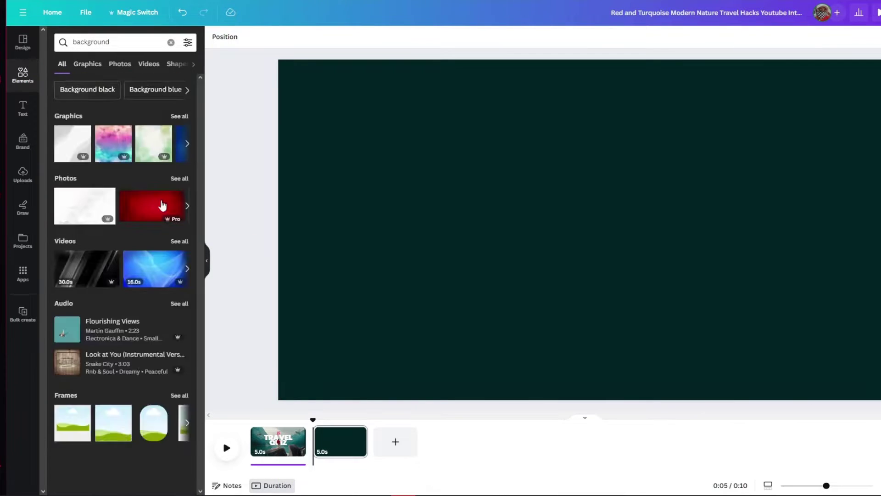
Fill the second page's background with the orange, magenta and purple gradient photo from the background photos.
{"action": "left_click", "coordinate": [180, 178]}
{"action": "scroll", "coordinate": [122, 276], "scroll_direction": "down", "scroll_amount": 10}
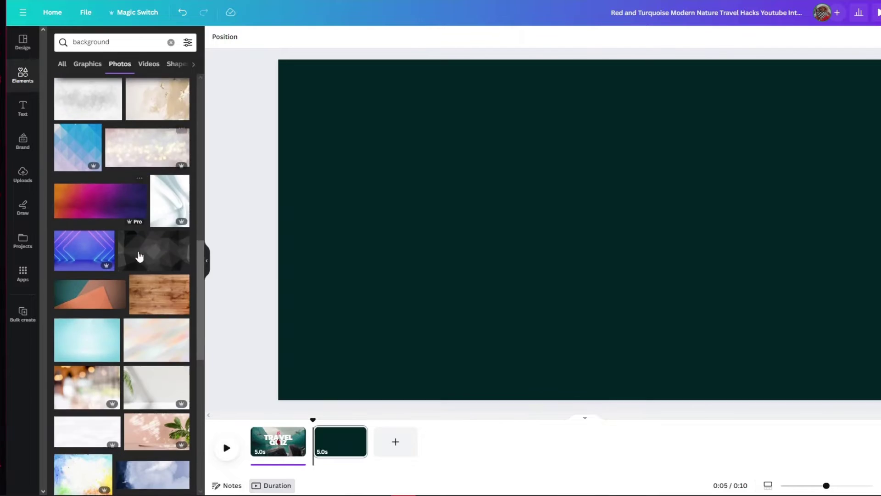
{"action": "left_click", "coordinate": [100, 200]}
{"action": "left_click", "coordinate": [276, 148]}
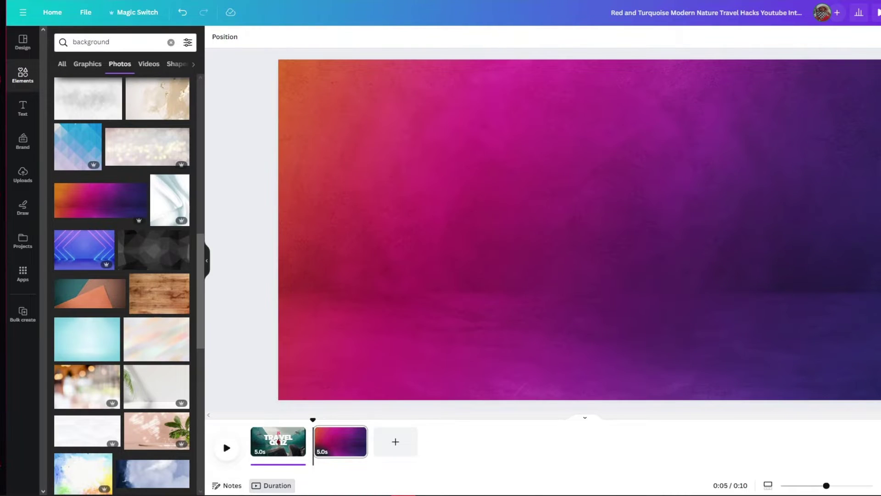
Extend the second page's duration to 10.0 s.
{"action": "mouse_move", "coordinate": [367, 447]}
{"action": "left_click_drag", "start_coordinate": [367, 447], "coordinate": [422, 452]}
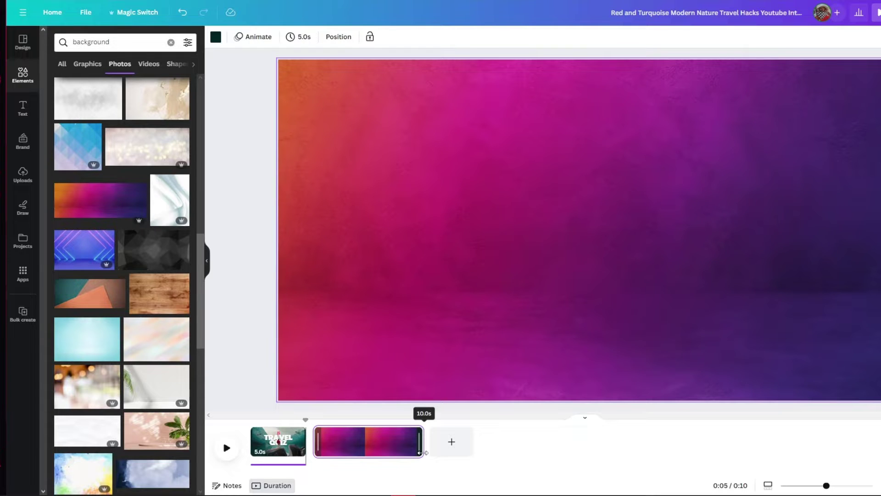
{"action": "left_click_drag", "start_coordinate": [422, 453], "coordinate": [422, 453]}
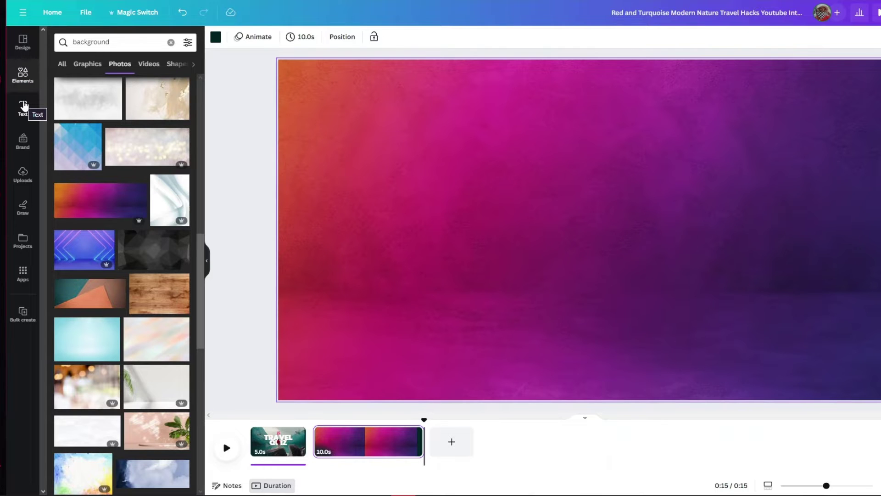
Add a heading text box to the second page.
{"action": "left_click", "coordinate": [25, 106]}
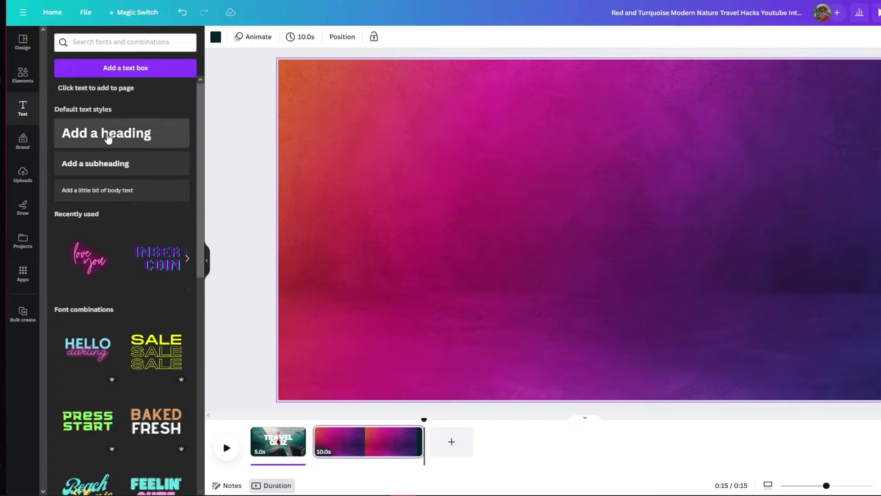
{"action": "left_click", "coordinate": [109, 137]}
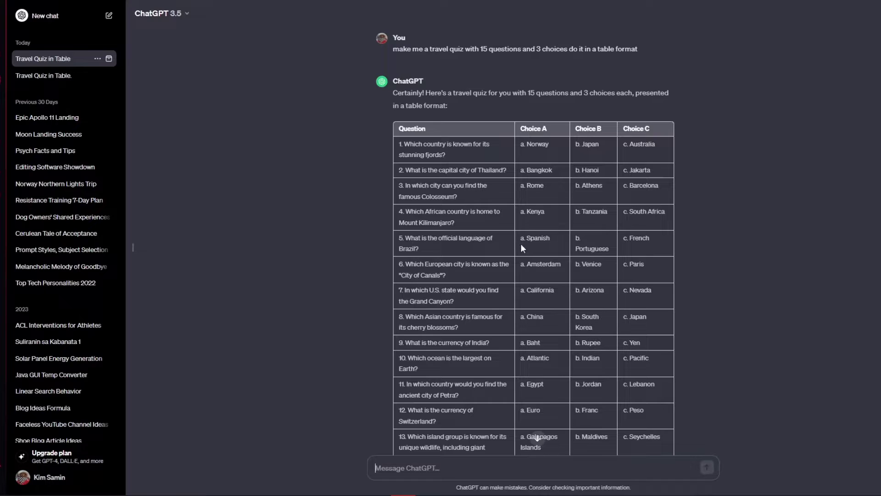
Switch to ChatGPT and review the travel quiz table with its three choices per question and the list of correct answers.
{"action": "scroll", "coordinate": [523, 245], "scroll_direction": "down", "scroll_amount": 3}
{"action": "scroll", "coordinate": [527, 242], "scroll_direction": "up", "scroll_amount": 3}
{"action": "scroll", "coordinate": [569, 129], "scroll_direction": "down", "scroll_amount": 3}
{"action": "scroll", "coordinate": [595, 158], "scroll_direction": "up", "scroll_amount": 2}
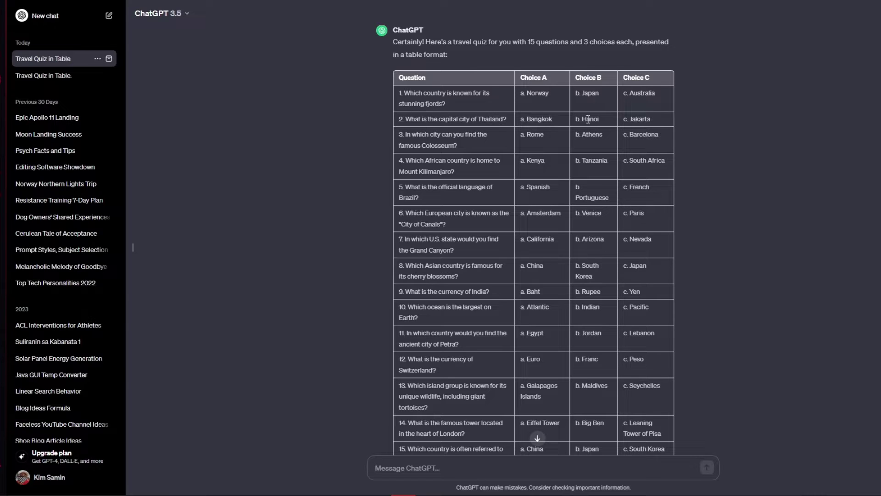
{"action": "scroll", "coordinate": [637, 119], "scroll_direction": "down", "scroll_amount": 9}
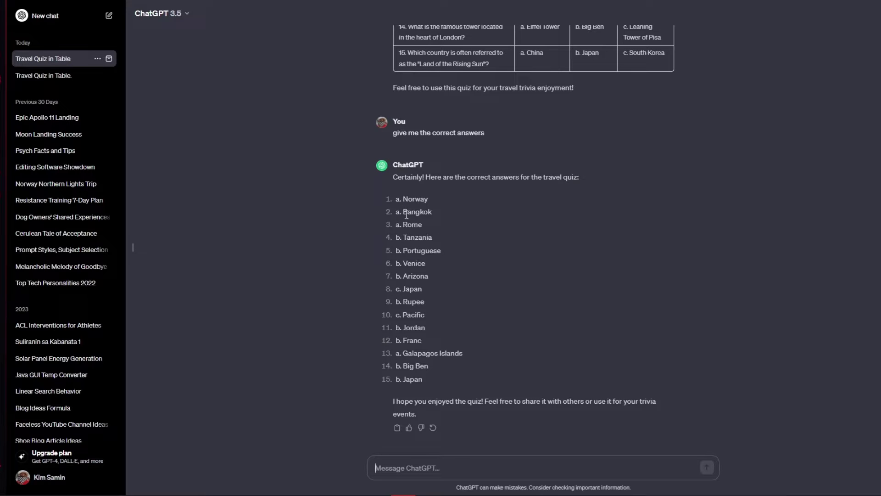
Copy the answer Bangkok from question 2 of the ChatGPT table and paste it unformatted over the second page's heading in Canva.
{"action": "scroll", "coordinate": [483, 214], "scroll_direction": "up", "scroll_amount": 9}
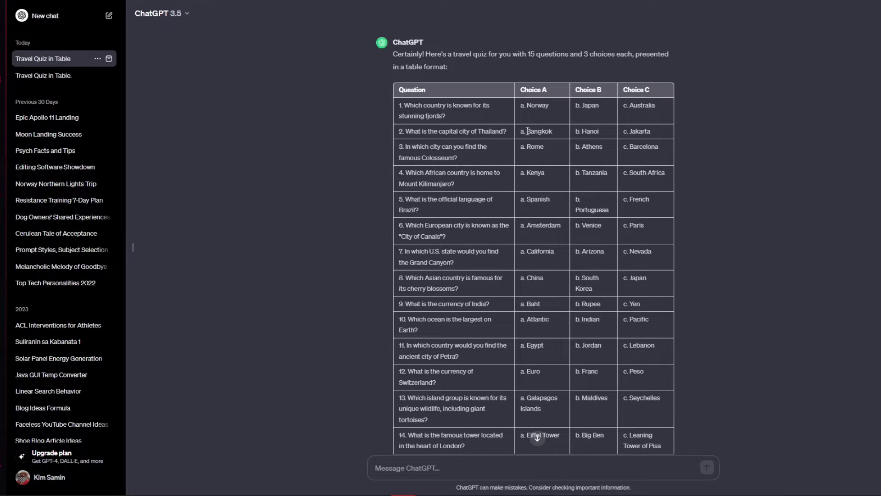
{"action": "left_click_drag", "start_coordinate": [551, 131], "coordinate": [553, 131]}
{"action": "key", "text": "ctrl+c"}
{"action": "key", "text": "alt+Tab"}
{"action": "key", "text": "ctrl+v"}
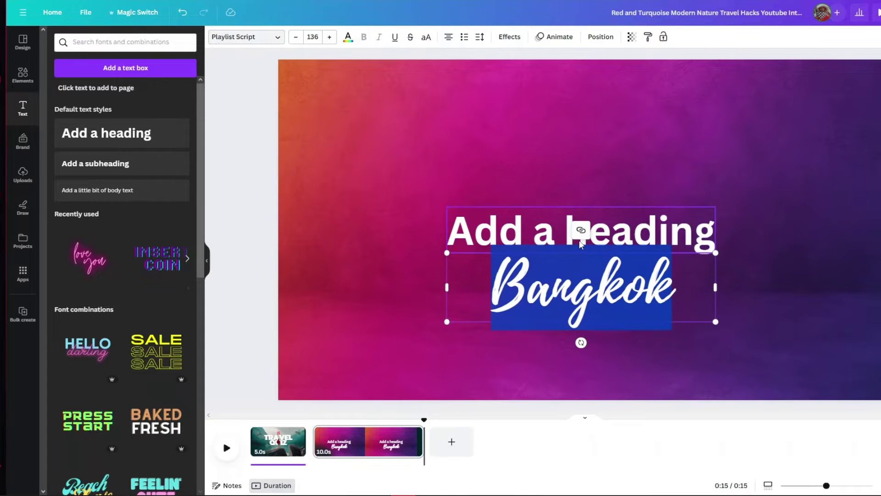
{"action": "key", "text": "ctrl+z"}
{"action": "key", "text": "ctrl+shift+v"}
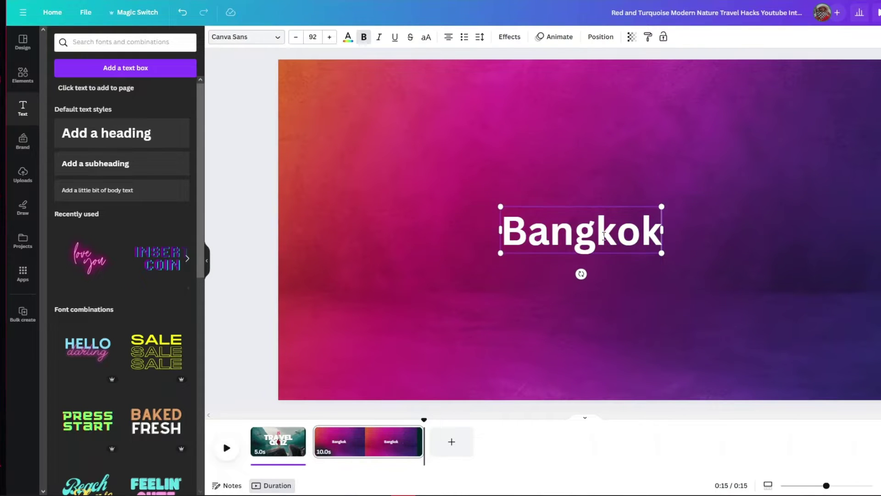
Apply the Background text effect to the Bangkok text.
{"action": "left_click", "coordinate": [564, 173]}
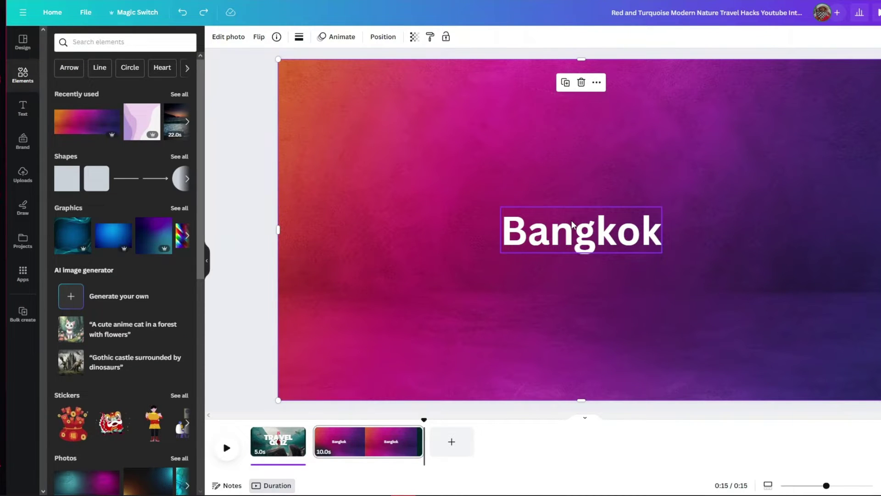
{"action": "left_click", "coordinate": [596, 230]}
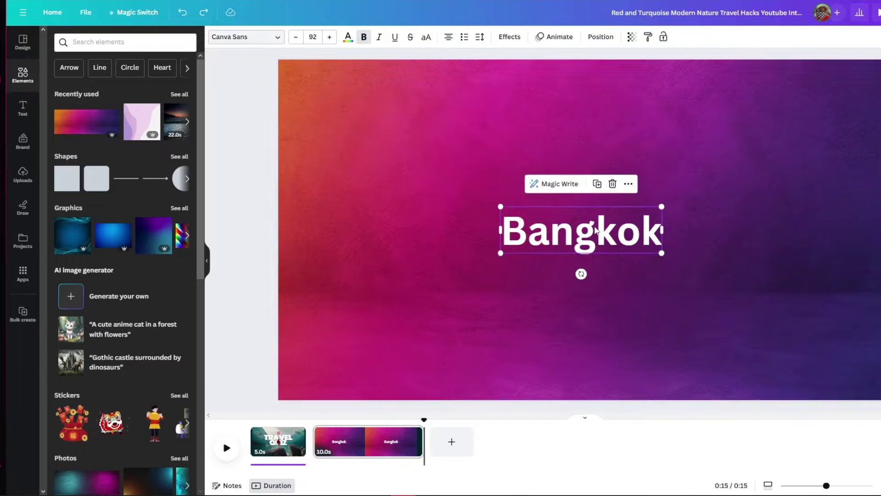
{"action": "left_click", "coordinate": [510, 37]}
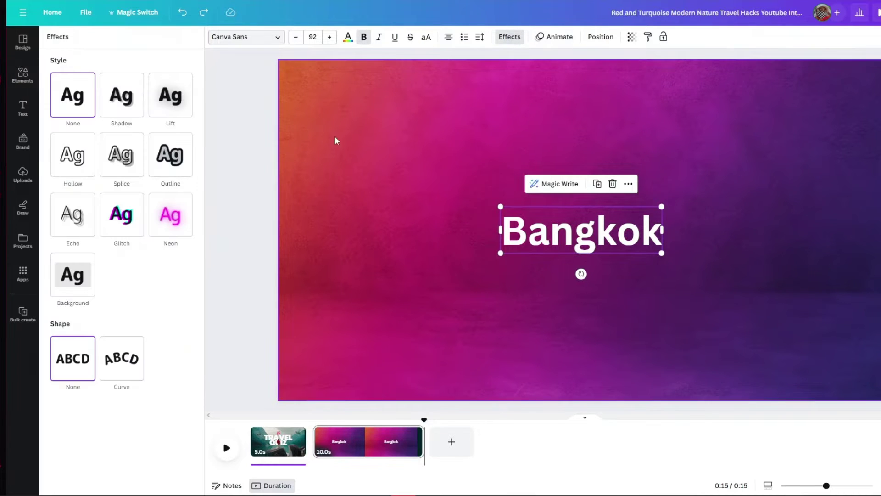
{"action": "left_click", "coordinate": [78, 289]}
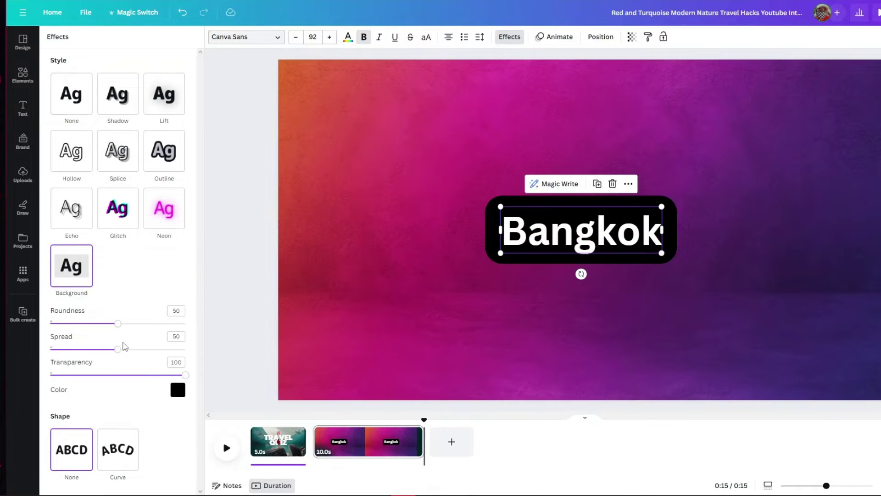
Set the color of the Bangkok text's background effect to dark gray.
{"action": "left_click", "coordinate": [178, 390]}
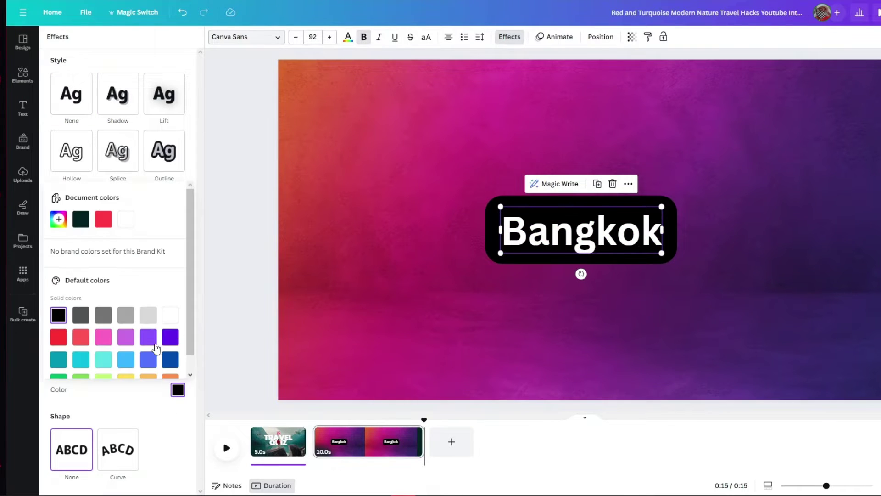
{"action": "left_click", "coordinate": [126, 315]}
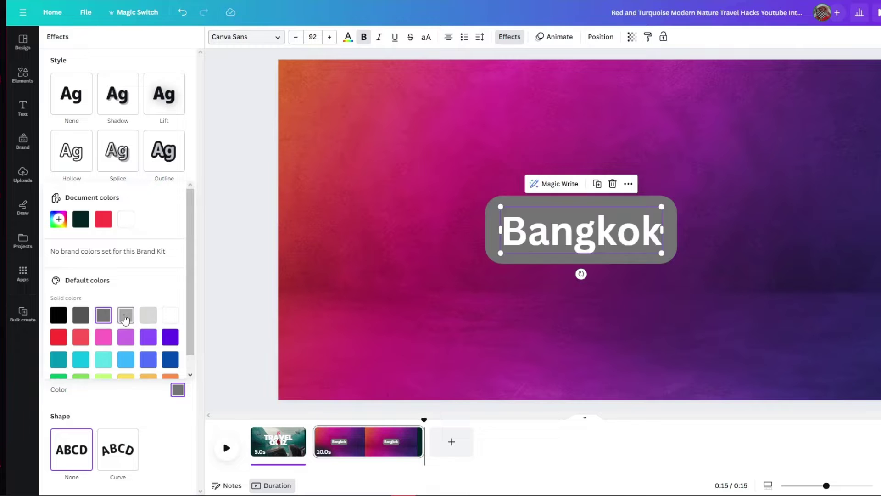
{"action": "left_click", "coordinate": [168, 315]}
{"action": "left_click", "coordinate": [171, 337]}
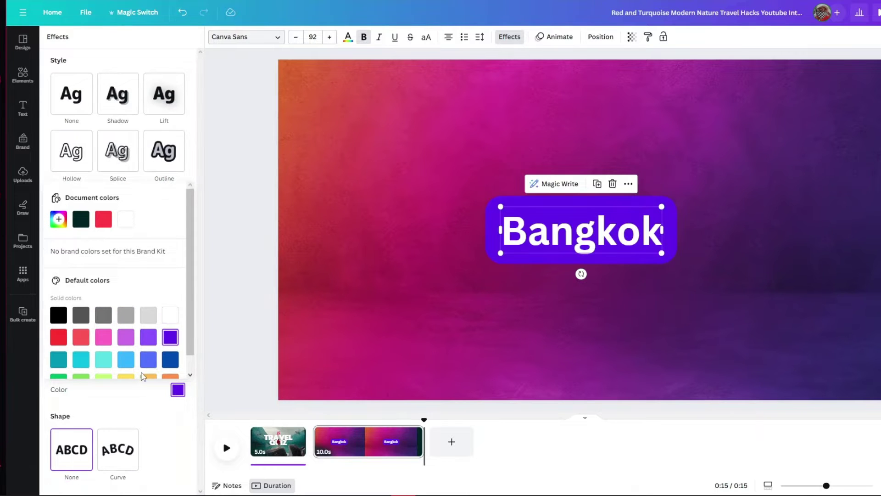
{"action": "left_click", "coordinate": [148, 359]}
{"action": "left_click", "coordinate": [170, 359]}
{"action": "scroll", "coordinate": [171, 360], "scroll_direction": "down", "scroll_amount": 1}
{"action": "left_click", "coordinate": [81, 296]}
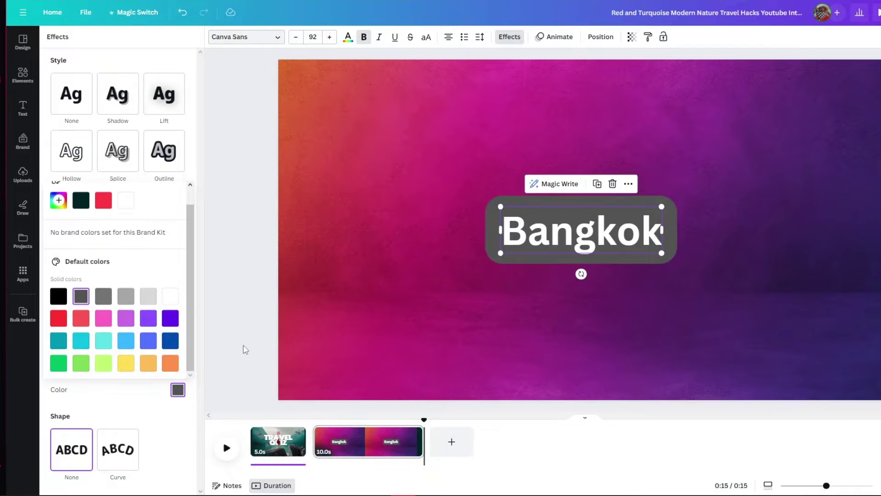
Shrink the Bangkok label to font size 77.3 and move it to the upper right area of the page.
{"action": "left_click", "coordinate": [498, 207]}
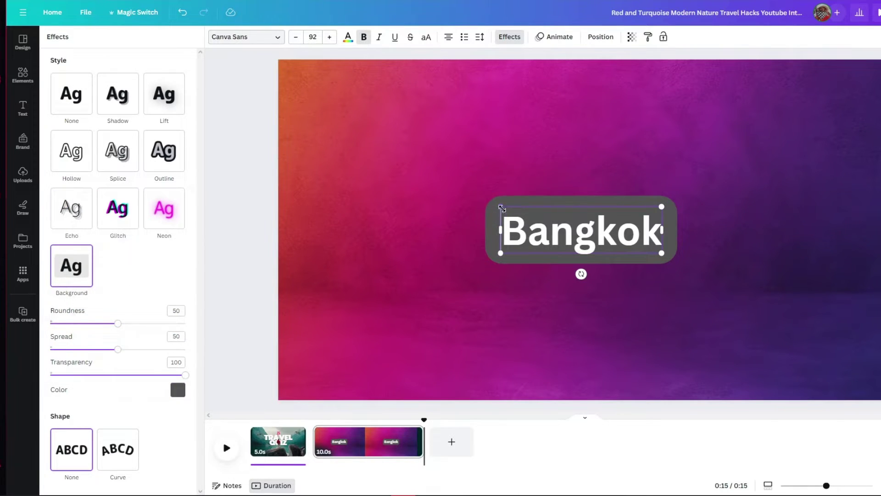
{"action": "left_click_drag", "start_coordinate": [500, 207], "coordinate": [526, 213]}
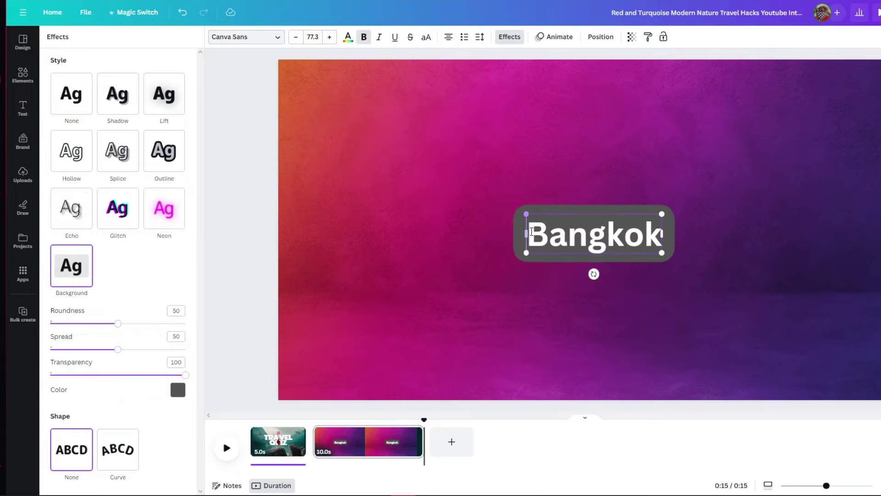
{"action": "left_click", "coordinate": [709, 225]}
{"action": "left_click_drag", "start_coordinate": [629, 236], "coordinate": [771, 153]}
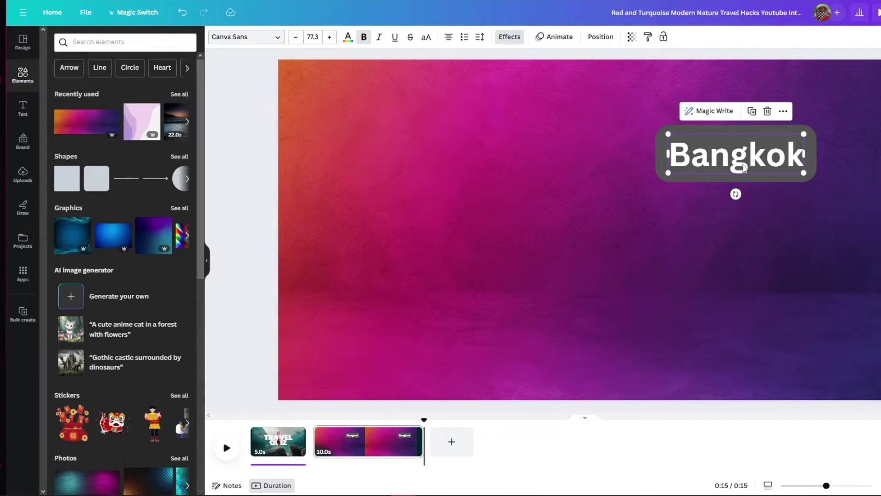
Duplicate the Bangkok label twice and stack the copies evenly below the original.
{"action": "left_click", "coordinate": [699, 229]}
{"action": "key", "text": "ctrl+v"}
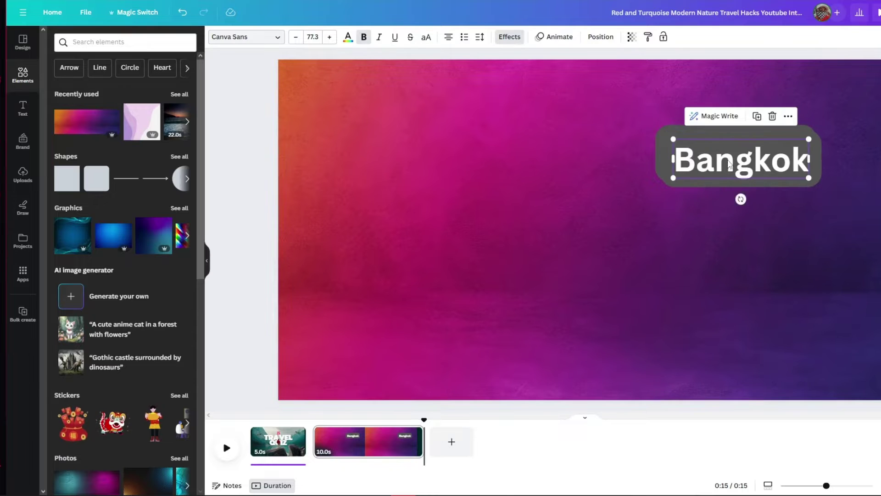
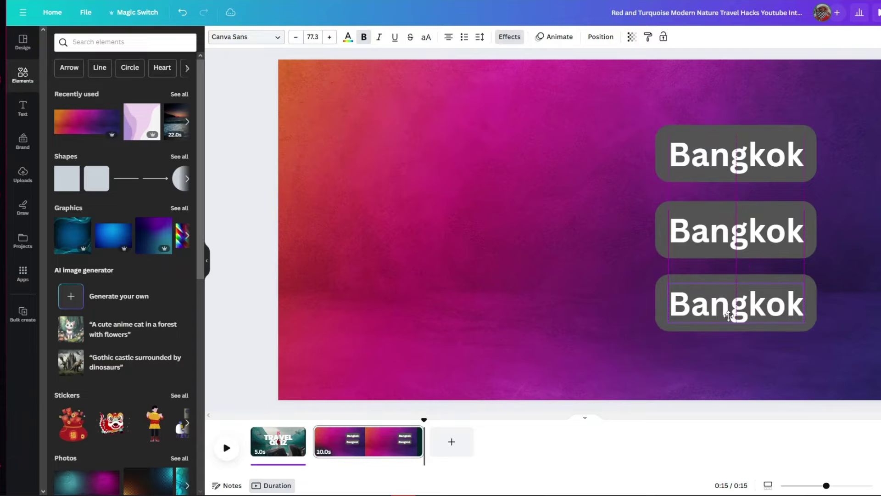
{"action": "left_click", "coordinate": [687, 354]}
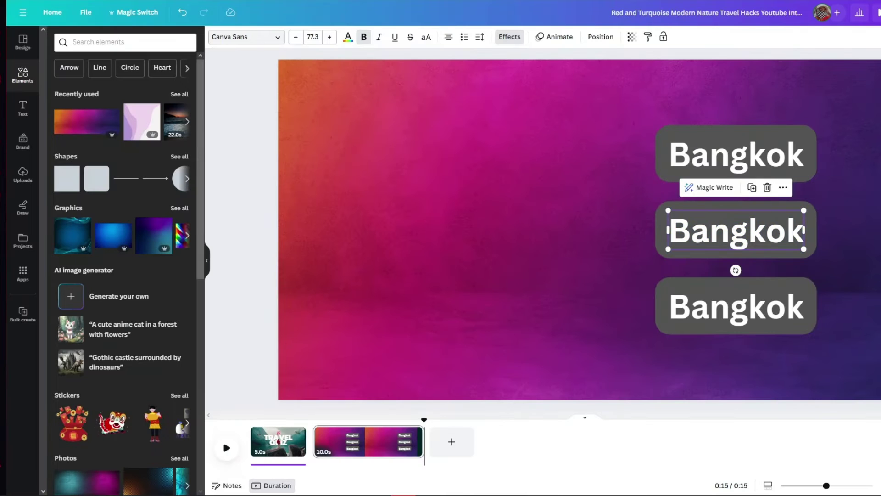
Replace the middle label's text with Hanoi and the lowest label's text with Jakarta, using question 2's choices from the ChatGPT table.
{"action": "double_click", "coordinate": [708, 238]}
{"action": "type", "text": "Hanoi"}
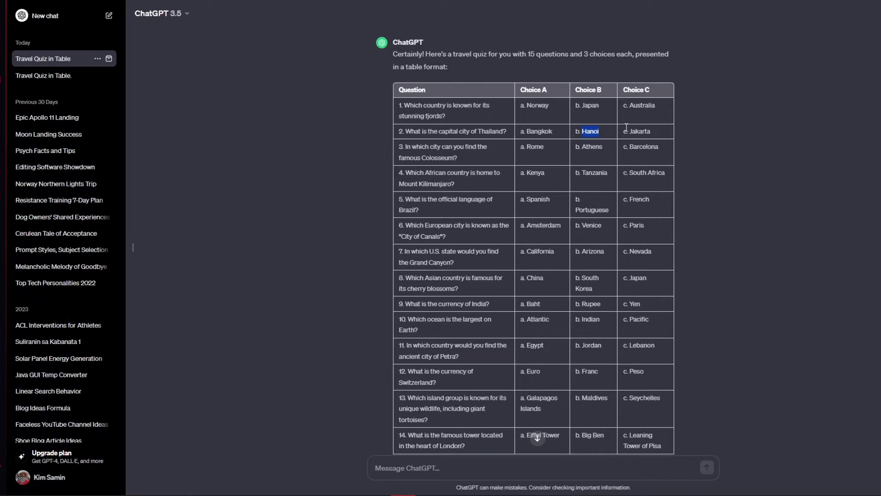
{"action": "double_click", "coordinate": [641, 131]}
{"action": "key", "text": "ctrl+c"}
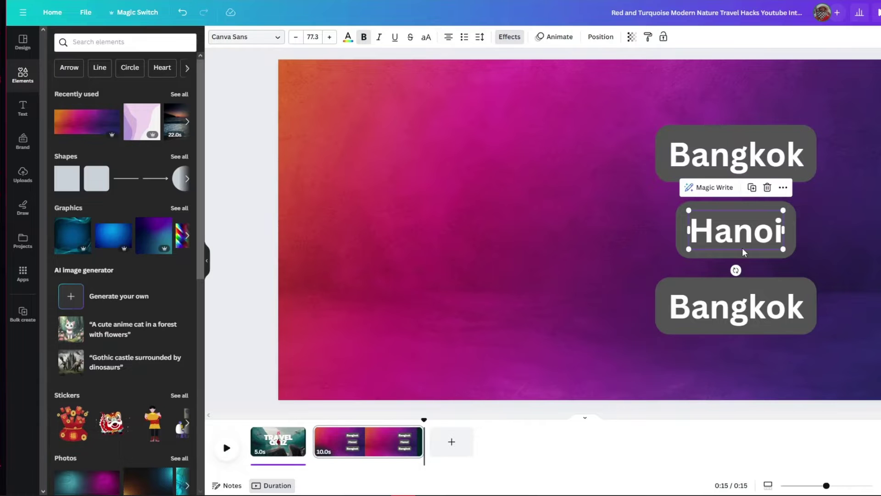
{"action": "left_click", "coordinate": [741, 312]}
{"action": "double_click", "coordinate": [741, 312]}
{"action": "key", "text": "ctrl+v"}
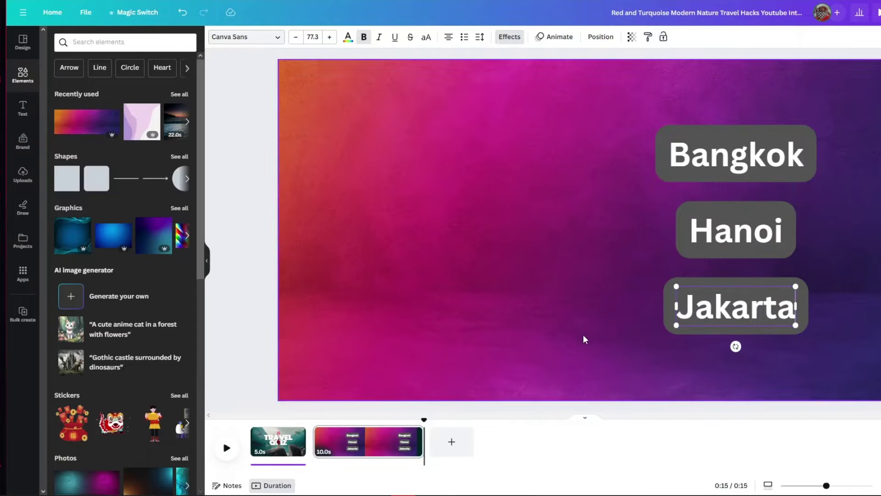
{"action": "left_click", "coordinate": [654, 337]}
{"action": "key", "text": "Escape"}
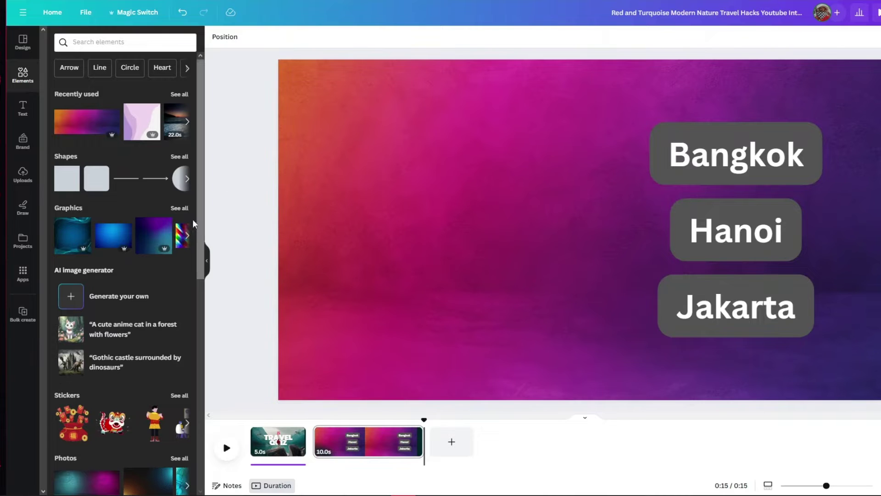
Add a circle shape at the left end of the Bangkok label and open its position settings.
{"action": "left_click_drag", "start_coordinate": [178, 183], "coordinate": [576, 126]}
{"action": "left_click_drag", "start_coordinate": [671, 216], "coordinate": [633, 169]}
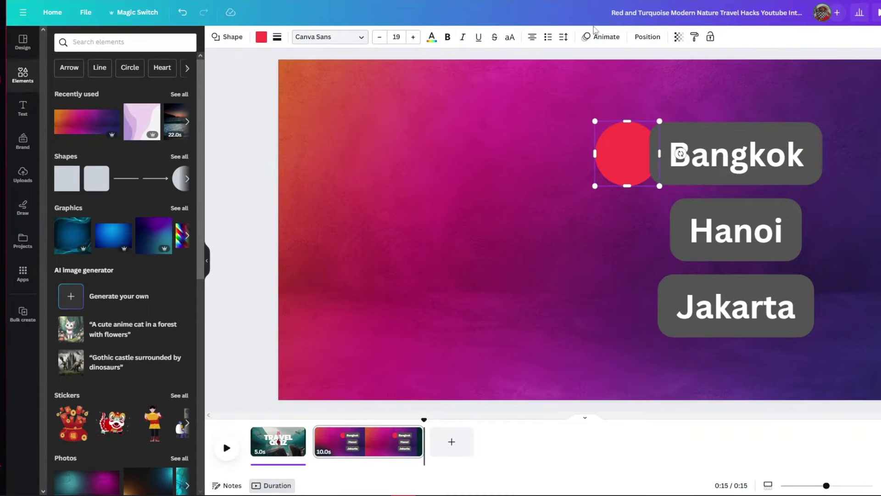
{"action": "left_click", "coordinate": [646, 37]}
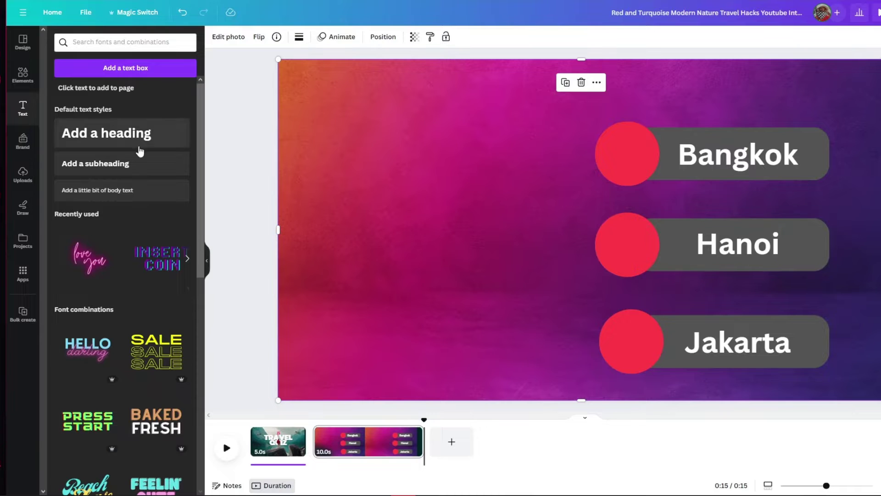
Add a heading reading "a." and place it on the red circle beside Bangkok.
{"action": "left_click", "coordinate": [122, 133]}
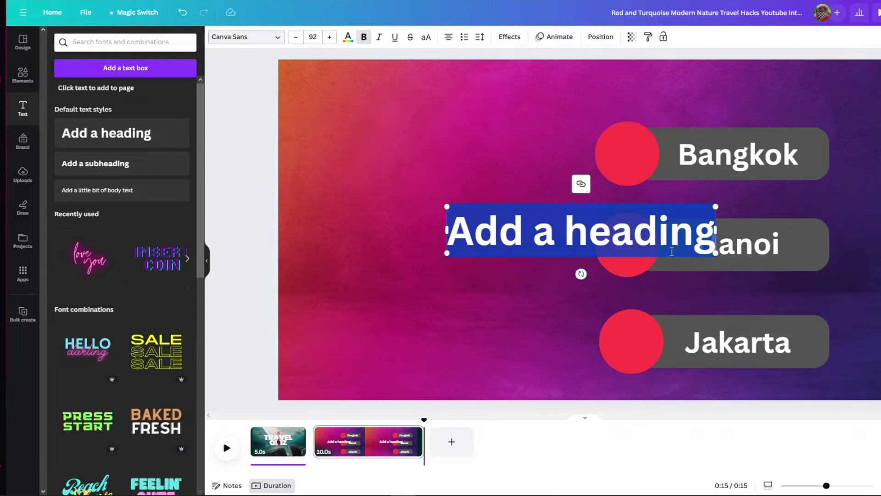
{"action": "type", "text": "a"}
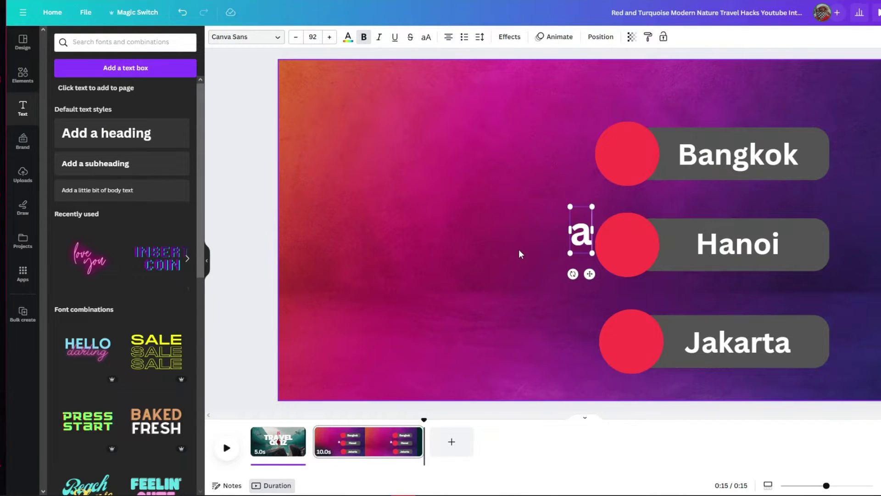
{"action": "type", "text": "."}
{"action": "left_click", "coordinate": [515, 255]}
{"action": "left_click_drag", "start_coordinate": [581, 232], "coordinate": [631, 154]}
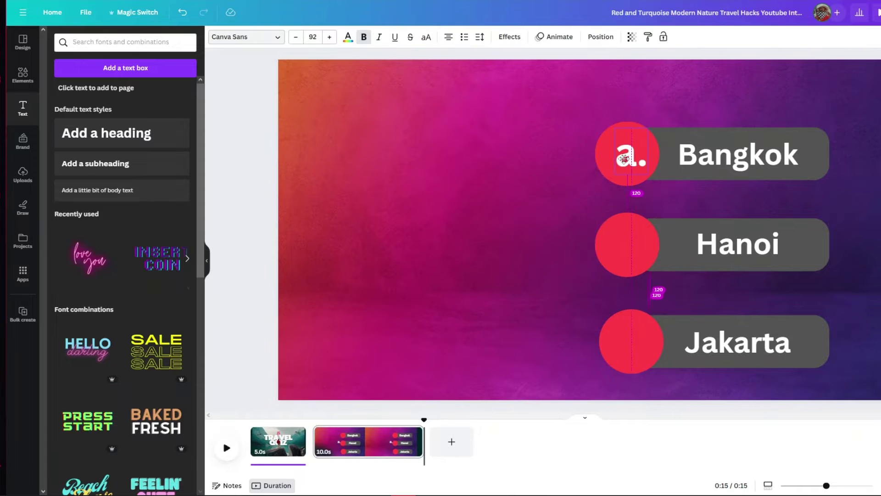
Color the "a." text with the very dark green from the document colors.
{"action": "left_click", "coordinate": [348, 38]}
{"action": "left_click", "coordinate": [81, 92]}
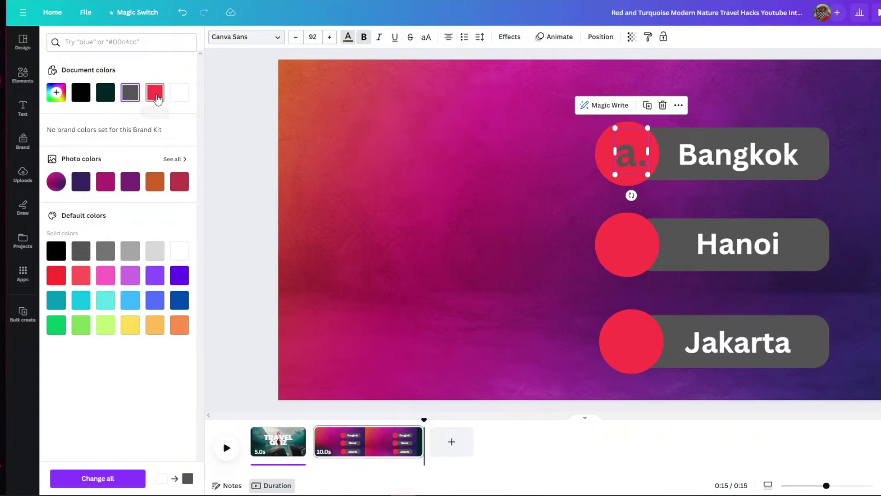
{"action": "left_click", "coordinate": [105, 92]}
{"action": "left_click", "coordinate": [604, 173]}
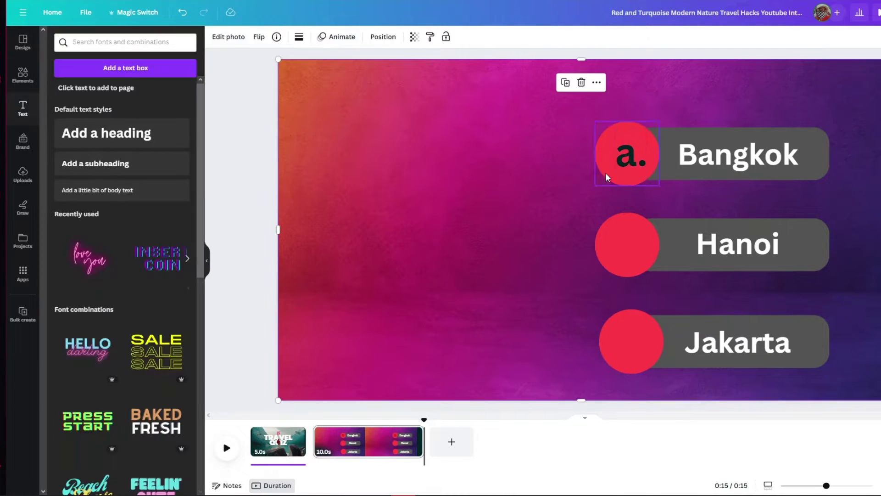
Copy the "a." text onto the other two red circles and change the copies to "b." for Hanoi and "c." for Jakarta.
{"action": "left_click_drag", "start_coordinate": [626, 170], "coordinate": [631, 346], "text": "alt"}
{"action": "double_click", "coordinate": [629, 244]}
{"action": "type", "text": "b."}
{"action": "left_click", "coordinate": [625, 294]}
{"action": "left_click", "coordinate": [624, 250]}
{"action": "left_click", "coordinate": [638, 347]}
{"action": "double_click", "coordinate": [638, 348]}
{"action": "type", "text": "c."}
{"action": "left_click", "coordinate": [454, 296]}
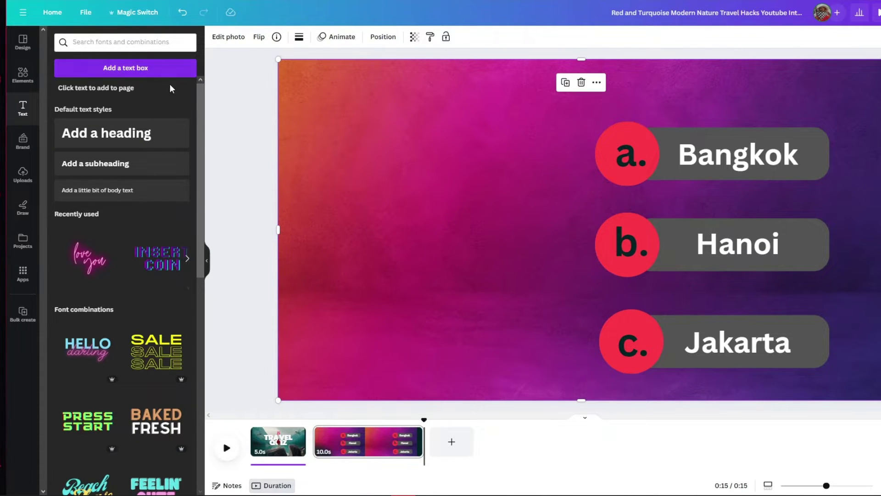
Duplicate the Bangkok text to the page's upper left and replace it with ChatGPT's question "What is the capital city of Thailand?".
{"action": "left_click", "coordinate": [725, 163]}
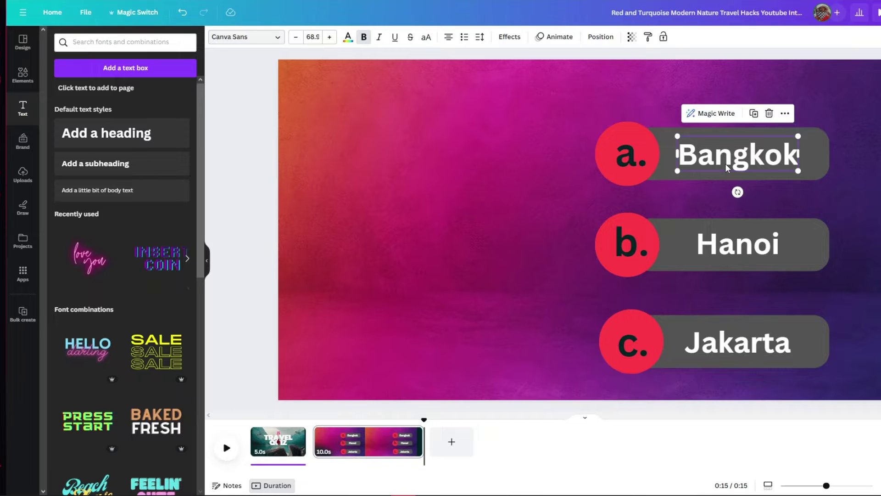
{"action": "left_click", "coordinate": [437, 162]}
{"action": "left_click_drag", "start_coordinate": [725, 158], "coordinate": [418, 95], "text": "alt"}
{"action": "key", "text": "alt+Tab"}
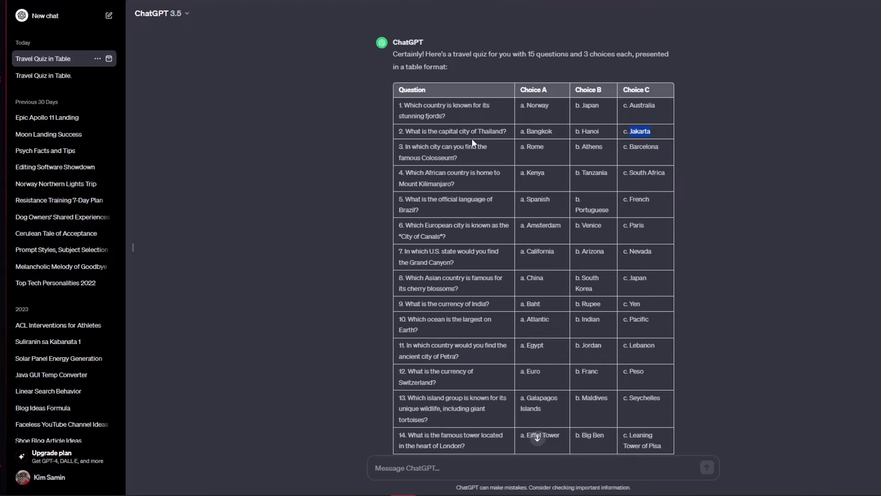
{"action": "left_click", "coordinate": [509, 134]}
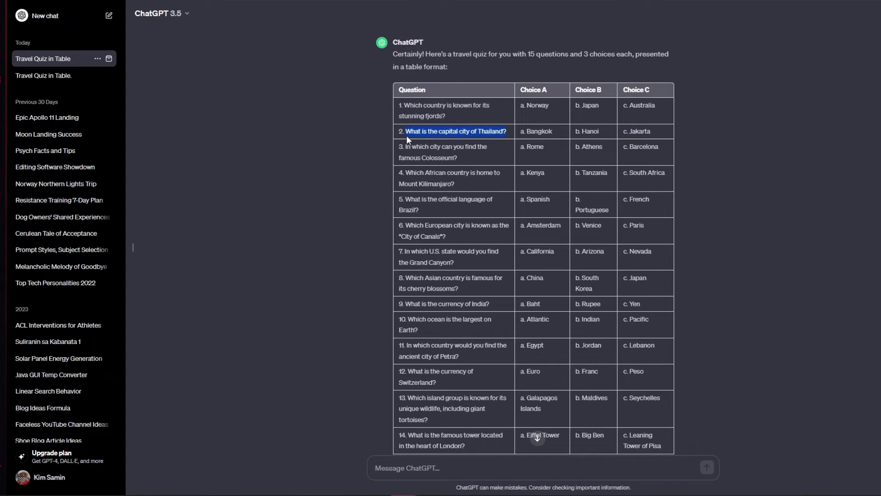
{"action": "key", "text": "alt+Tab"}
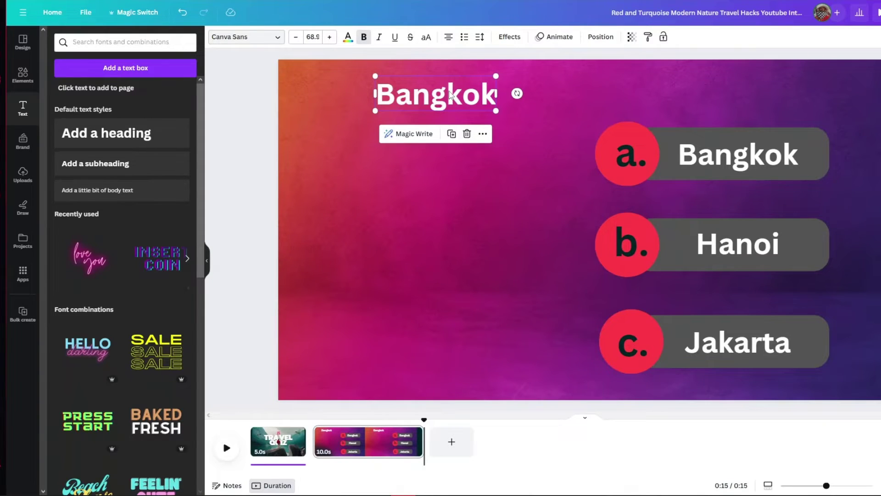
{"action": "double_click", "coordinate": [450, 91]}
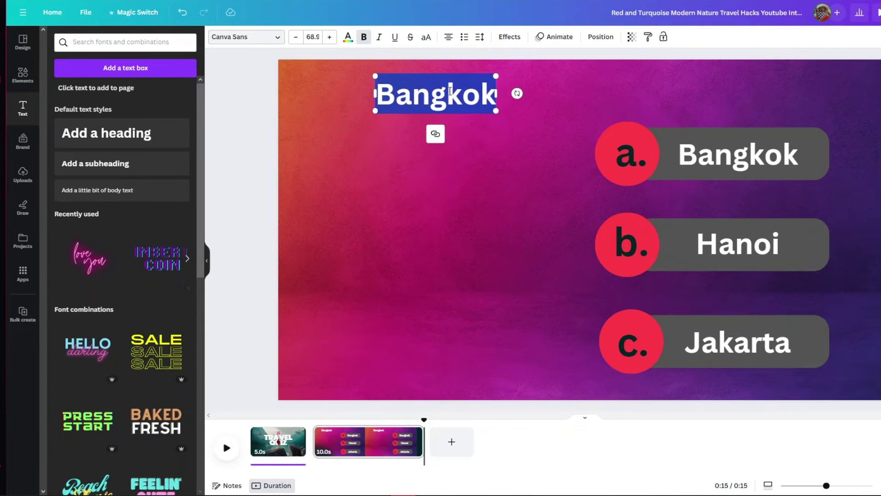
{"action": "type", "text": "What is the capital city of Thailand?"}
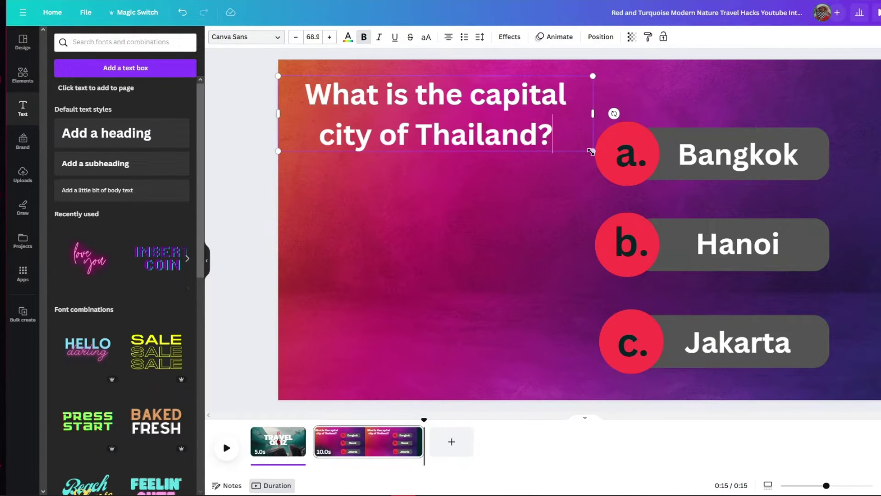
Scale down the question text so its first line reads "What is the capital city of".
{"action": "left_click_drag", "start_coordinate": [591, 152], "coordinate": [588, 115]}
{"action": "left_click", "coordinate": [504, 137]}
{"action": "left_click", "coordinate": [519, 194]}
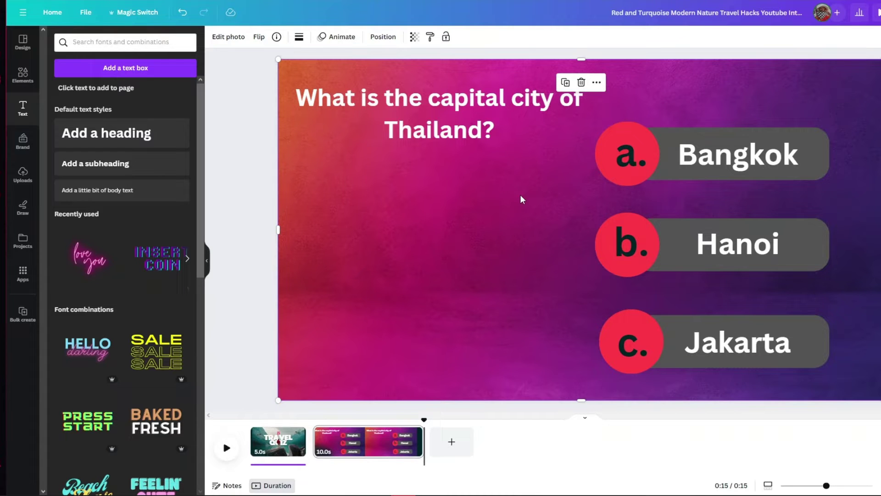
Search the design elements for "thailand".
{"action": "left_click", "coordinate": [133, 42]}
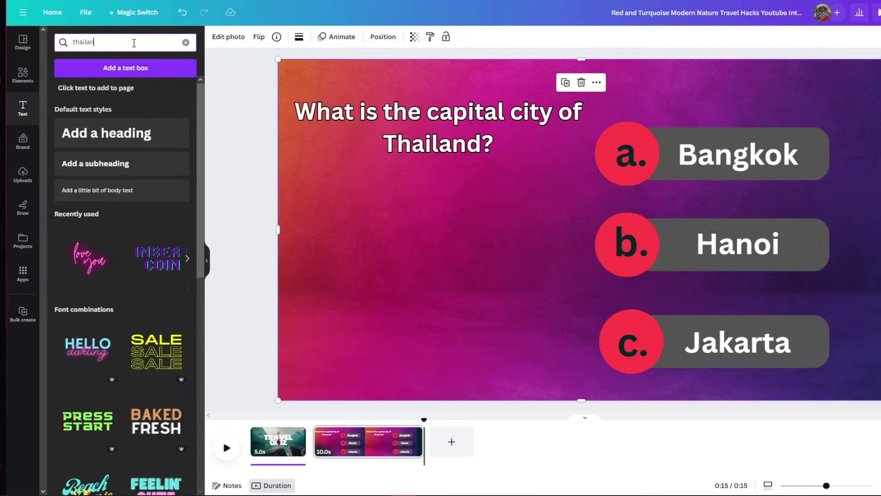
{"action": "type", "text": "d"}
{"action": "key", "text": "Return"}
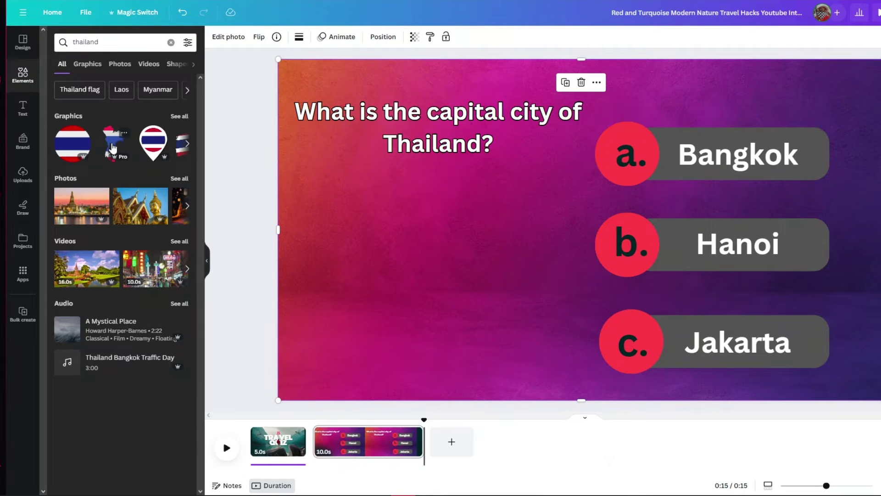
{"action": "left_click_drag", "start_coordinate": [112, 147], "coordinate": [397, 301]}
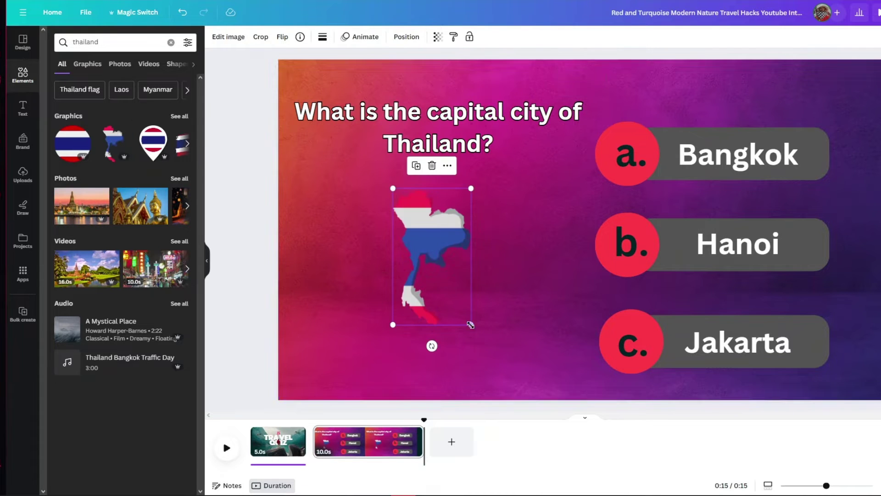
{"action": "left_click_drag", "start_coordinate": [531, 291], "coordinate": [464, 271]}
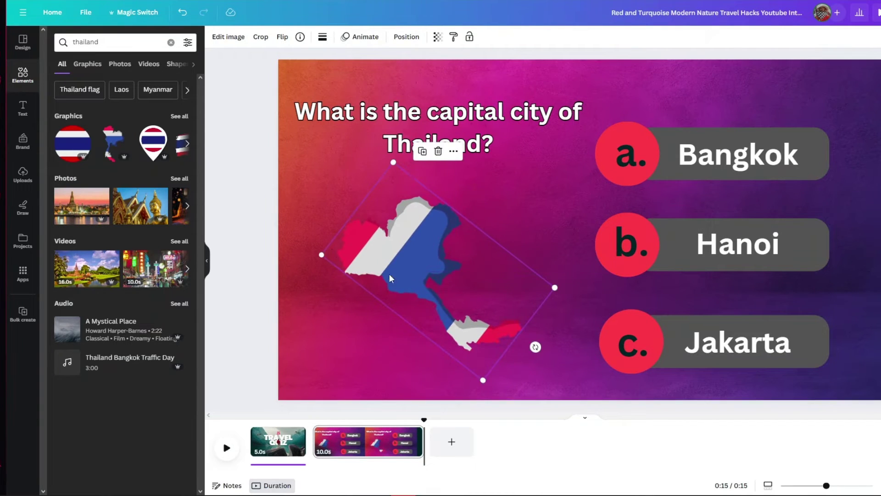
{"action": "key", "text": "Delete"}
Add the plain rectangular Thai flag graphic and place it below the question text.
{"action": "left_click_drag", "start_coordinate": [166, 148], "coordinate": [434, 244]}
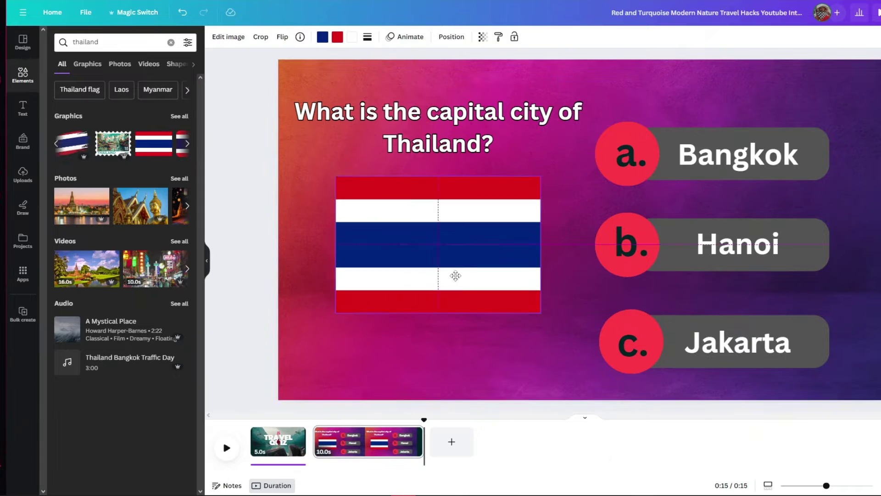
{"action": "left_click", "coordinate": [500, 354]}
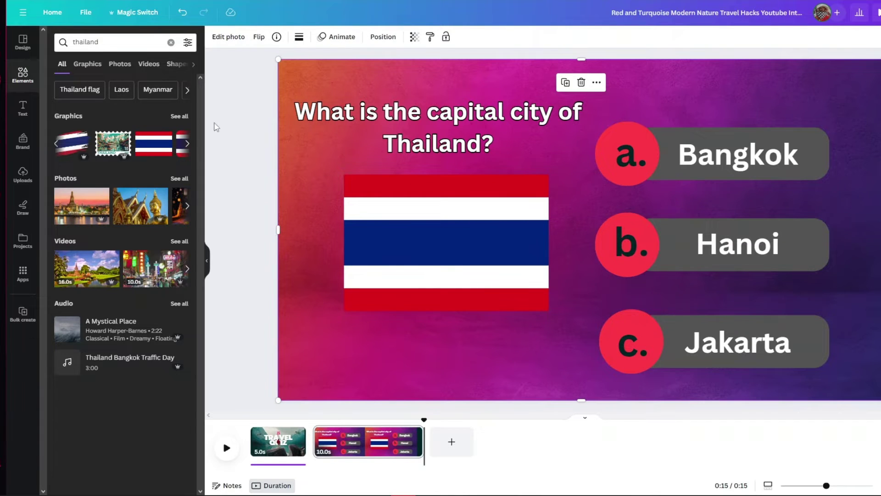
Search the design elements for "timer 10 seconds".
{"action": "left_click", "coordinate": [124, 41]}
{"action": "type", "text": "t"}
{"action": "key", "text": "BackSpace"}
{"action": "type", "text": "ti"}
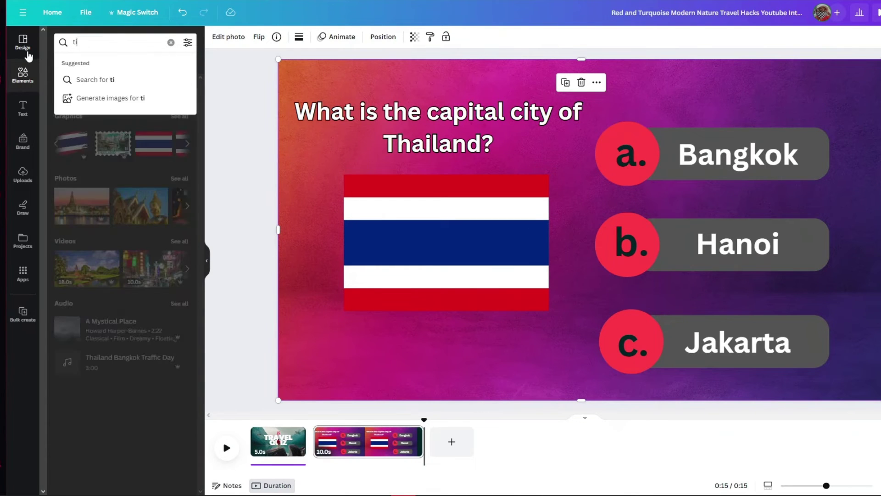
{"action": "type", "text": "mer"}
{"action": "key", "text": "Return"}
{"action": "type", "text": "10"}
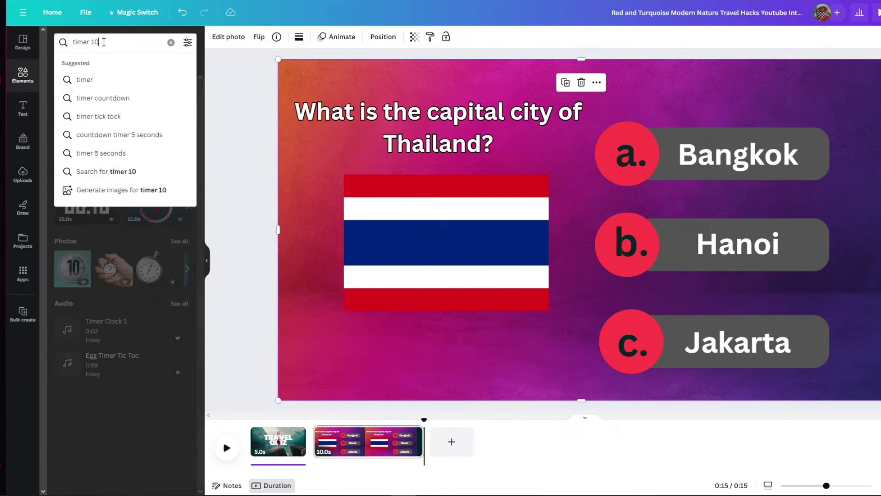
{"action": "type", "text": " seconds"}
{"action": "key", "text": "Return"}
{"action": "left_click", "coordinate": [72, 143]}
{"action": "key", "text": "Delete"}
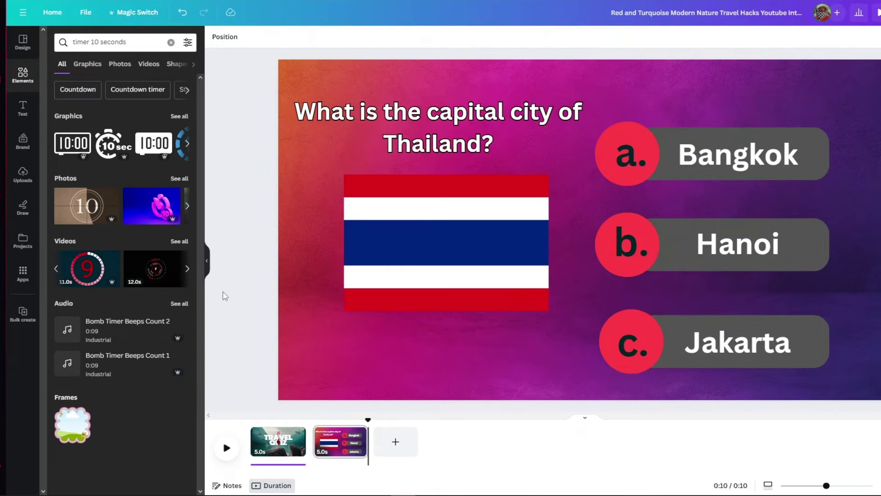
{"action": "left_click", "coordinate": [187, 268]}
{"action": "left_click", "coordinate": [116, 268]}
{"action": "key", "text": "Delete"}
{"action": "left_click", "coordinate": [187, 143]}
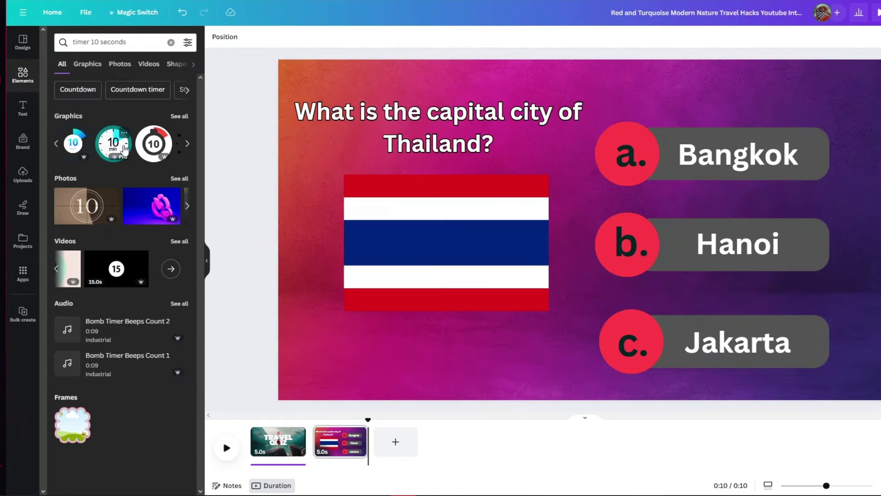
Find the black-and-white hourglass among the "Countdown timer" graphics, add it and shrink it into the page's upper right corner.
{"action": "left_click", "coordinate": [137, 89]}
{"action": "left_click", "coordinate": [179, 116]}
{"action": "left_click", "coordinate": [122, 216]}
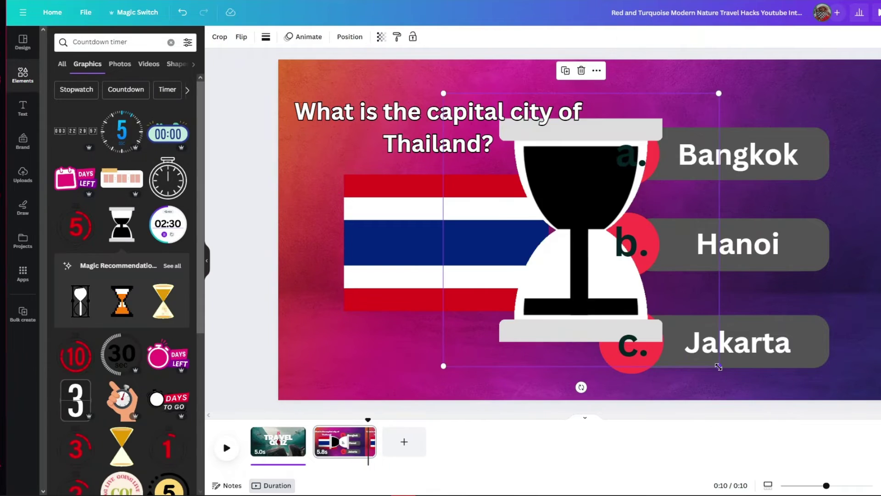
{"action": "left_click_drag", "start_coordinate": [718, 364], "coordinate": [855, 107]}
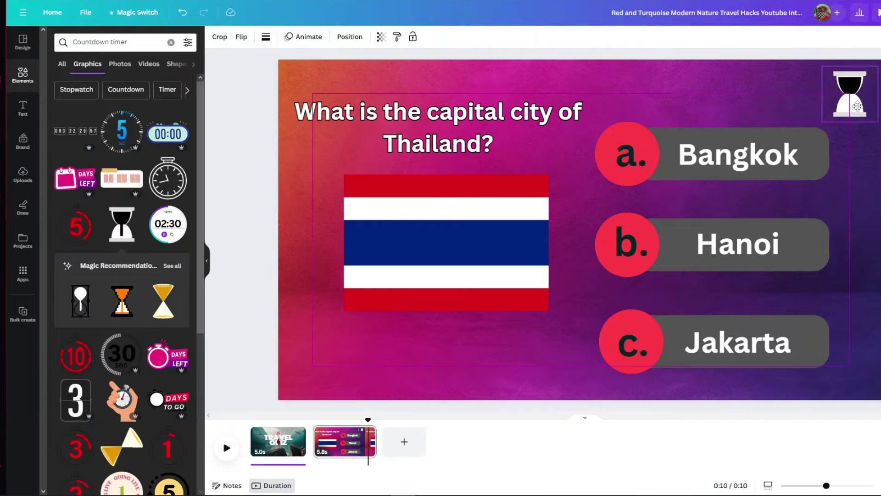
{"action": "left_click", "coordinate": [584, 231]}
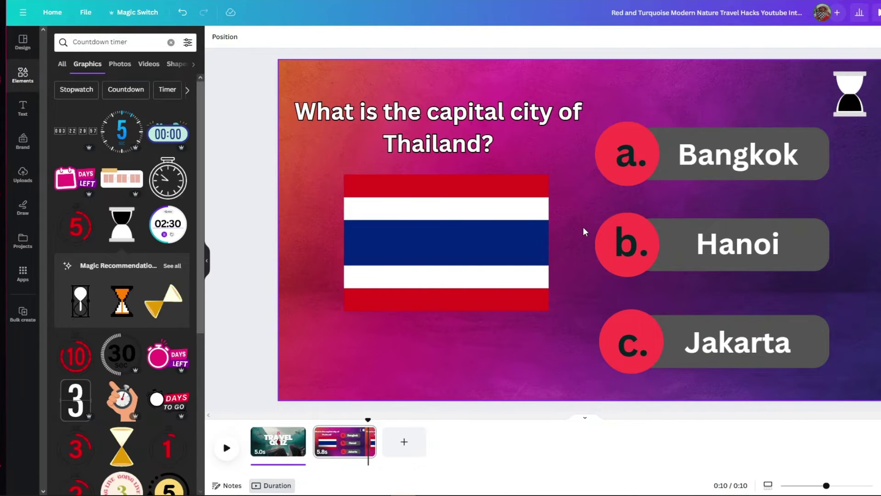
Add a rounded rectangle, size it like the grey answer bars and place it below the flag.
{"action": "left_click", "coordinate": [171, 42]}
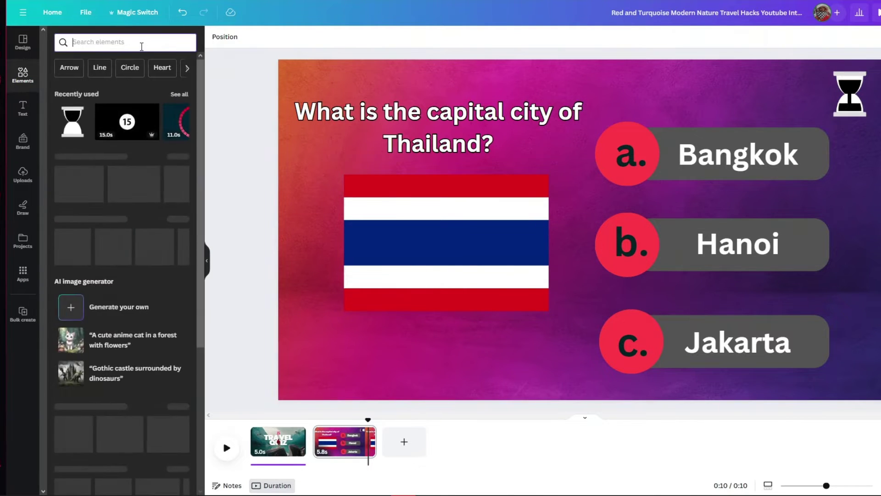
{"action": "left_click_drag", "start_coordinate": [96, 178], "coordinate": [403, 323]}
{"action": "left_click_drag", "start_coordinate": [474, 350], "coordinate": [577, 351]}
{"action": "left_click_drag", "start_coordinate": [475, 298], "coordinate": [722, 332]}
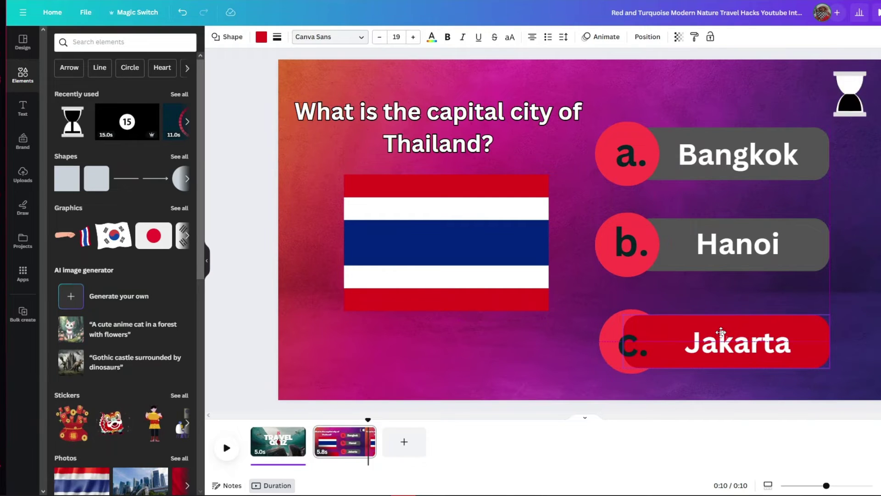
{"action": "left_click_drag", "start_coordinate": [721, 331], "coordinate": [439, 349]}
Fill the rounded rectangle below the flag with green from the default solid colors.
{"action": "left_click", "coordinate": [261, 37]}
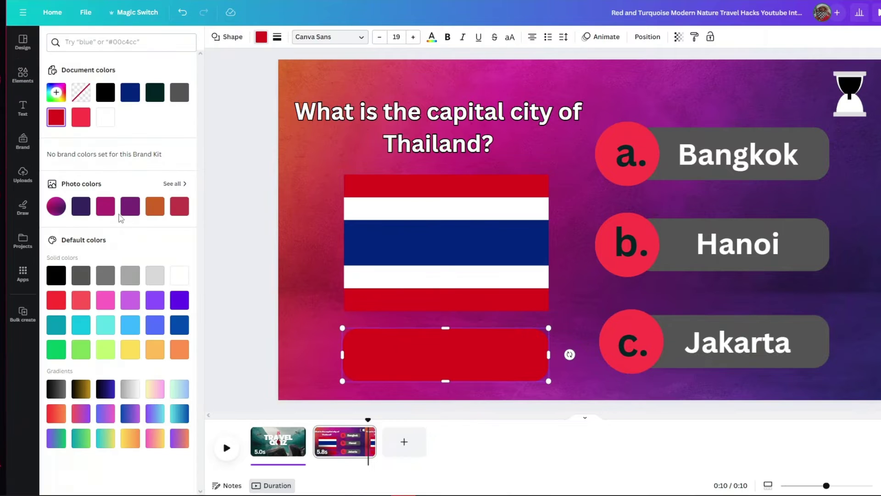
{"action": "left_click", "coordinate": [81, 349]}
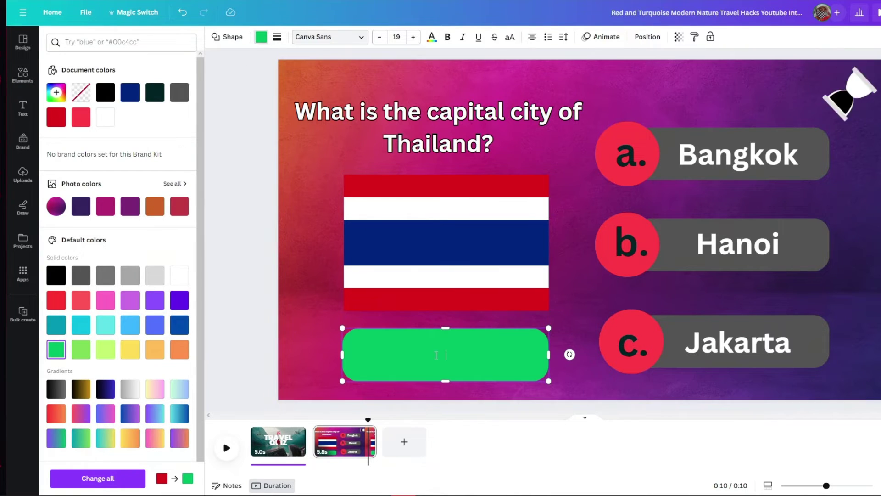
{"action": "left_click", "coordinate": [529, 357]}
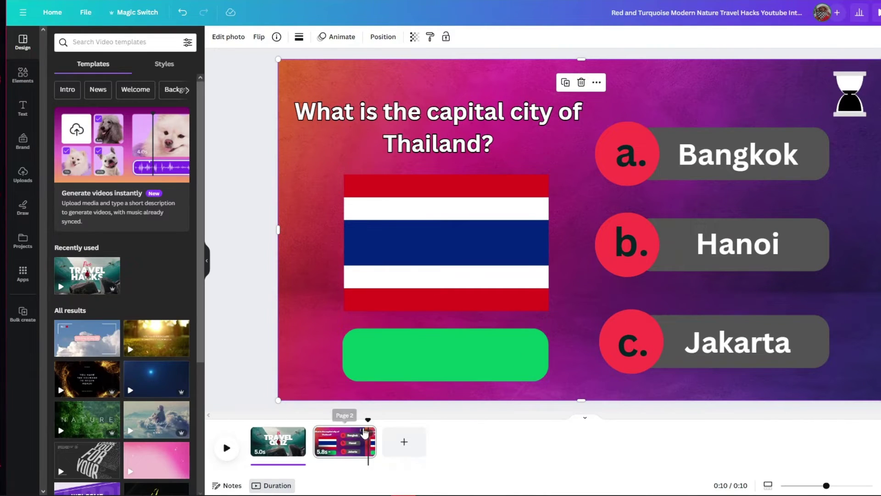
Extend the question page's duration to 10.0 s and split the page at 0:12 on the timeline.
{"action": "left_click_drag", "start_coordinate": [370, 441], "coordinate": [392, 423]}
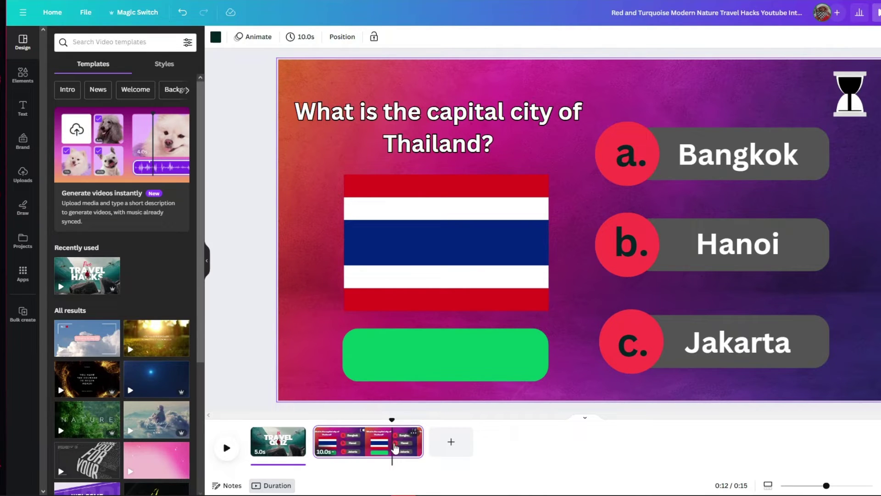
{"action": "right_click", "coordinate": [394, 444]}
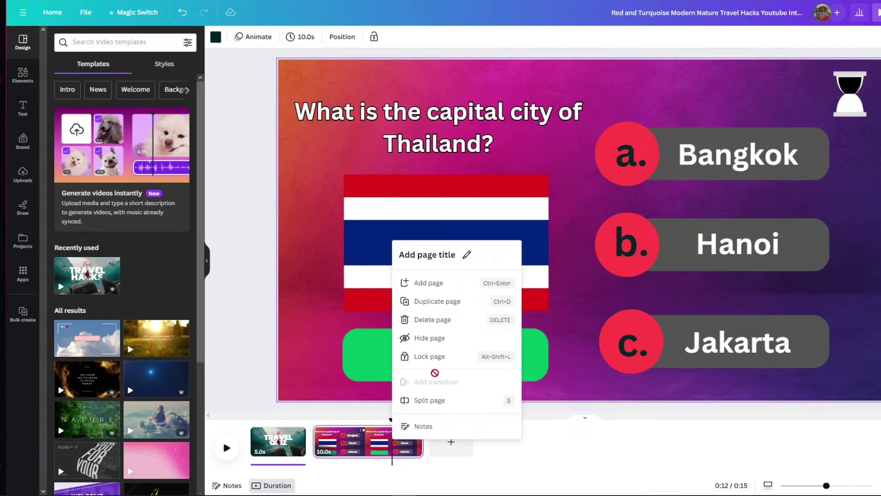
{"action": "left_click", "coordinate": [429, 400]}
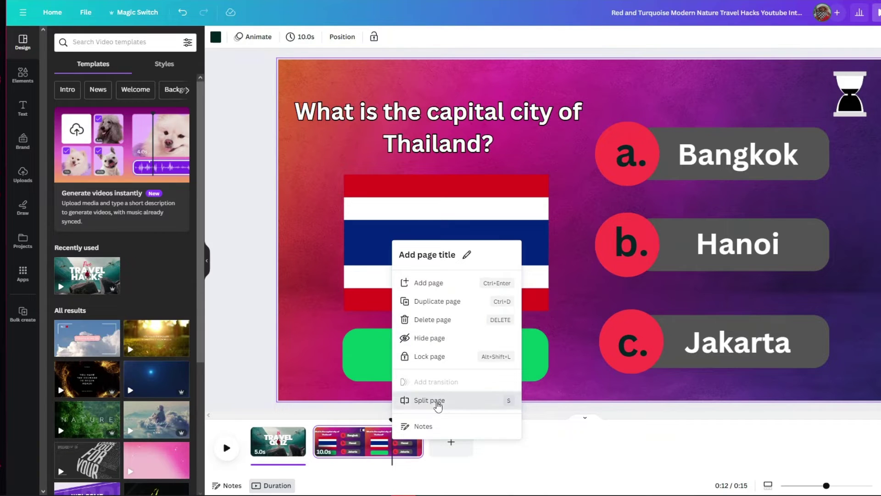
On the new last page, move the green rectangle over Bangkok's grey bar and send it behind the text and red circle.
{"action": "left_click", "coordinate": [413, 437]}
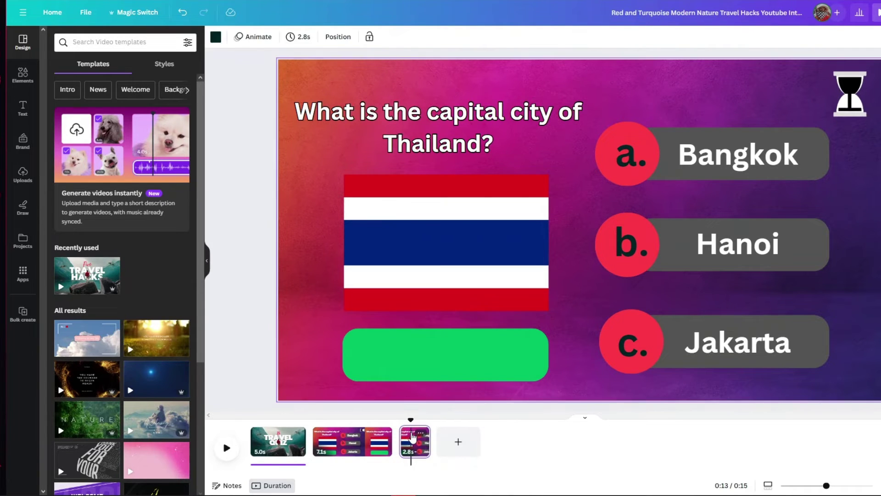
{"action": "left_click", "coordinate": [429, 352]}
{"action": "left_click_drag", "start_coordinate": [384, 366], "coordinate": [670, 159]}
{"action": "left_click", "coordinate": [647, 37]}
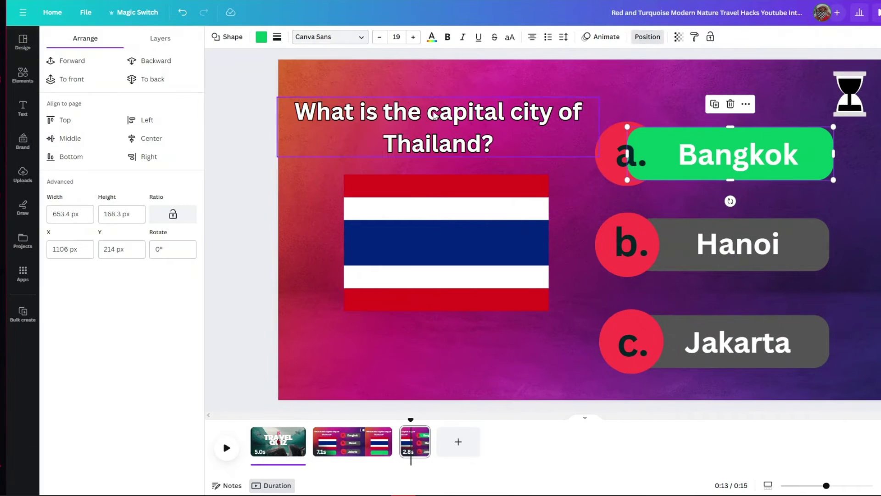
{"action": "left_click", "coordinate": [140, 62]}
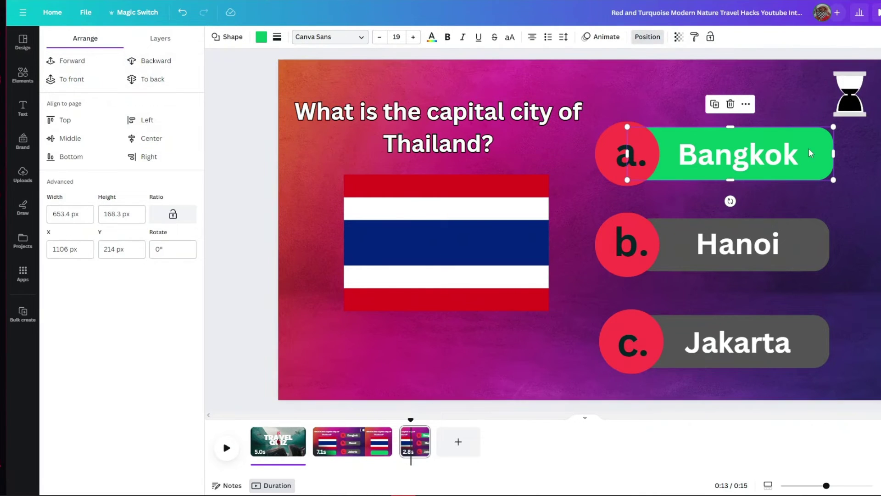
Apply the Pulse motion effect to the green rectangle behind Bangkok.
{"action": "left_click", "coordinate": [610, 41]}
{"action": "scroll", "coordinate": [110, 367], "scroll_direction": "down", "scroll_amount": 3}
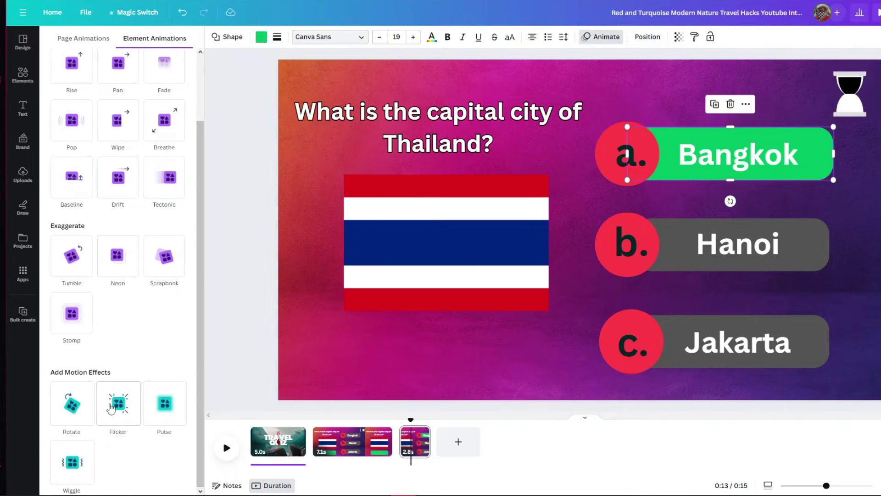
{"action": "left_click", "coordinate": [161, 406]}
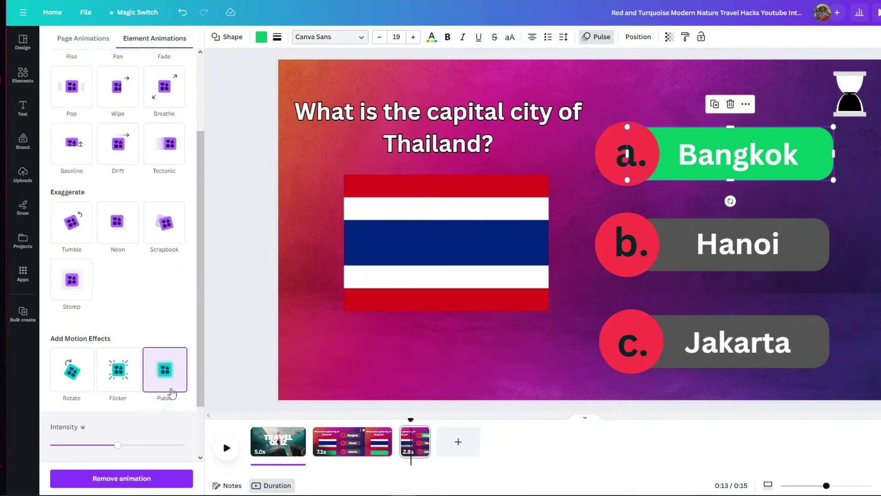
{"action": "scroll", "coordinate": [179, 376], "scroll_direction": "down", "scroll_amount": 2}
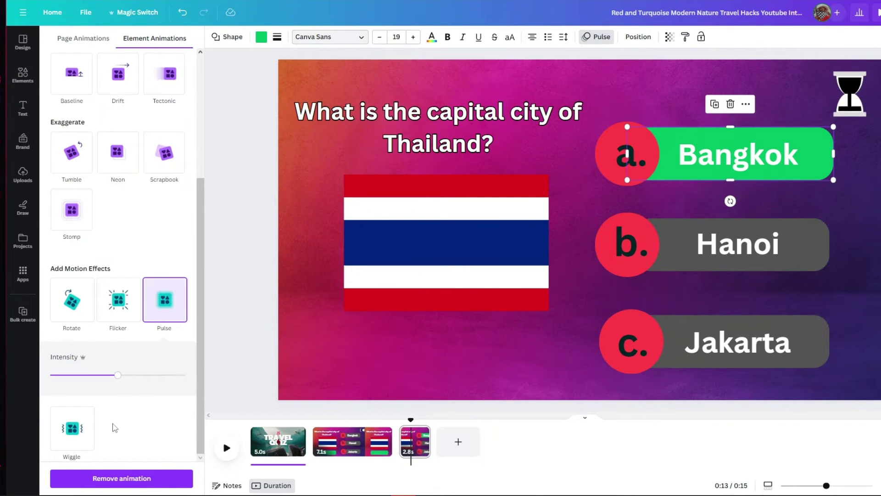
{"action": "left_click", "coordinate": [281, 211]}
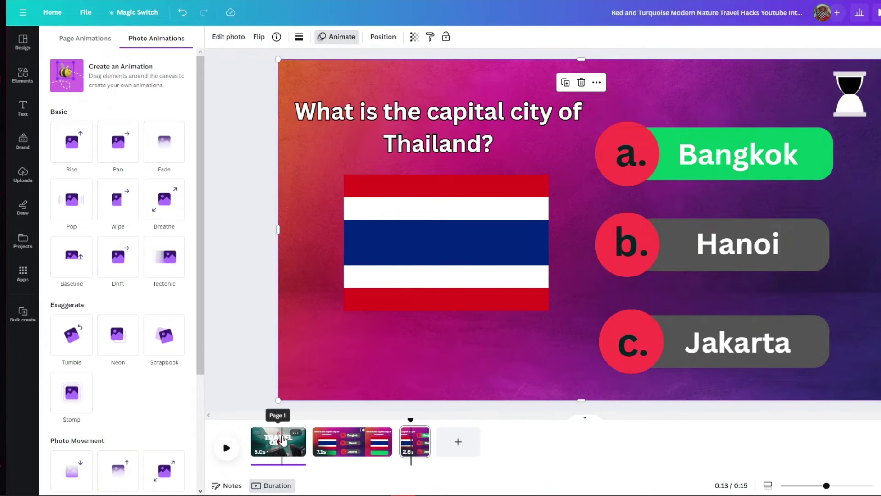
Preview the video full screen, skipping ahead to the question and the answer reveal, and return to the editor.
{"action": "key", "text": "ctrl+alt+p"}
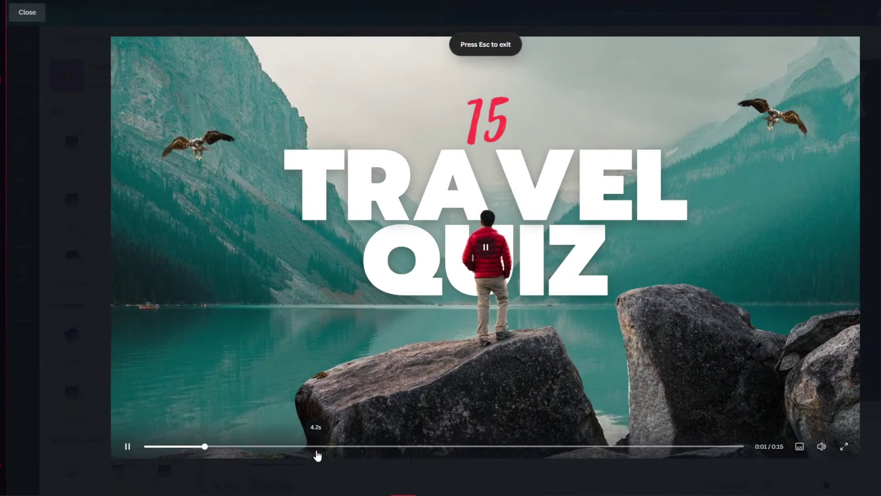
{"action": "left_click", "coordinate": [317, 452]}
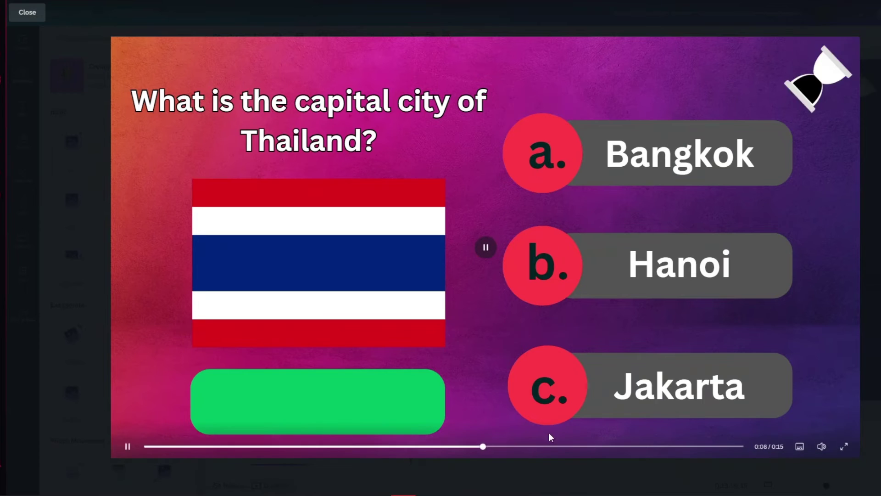
{"action": "left_click", "coordinate": [605, 446]}
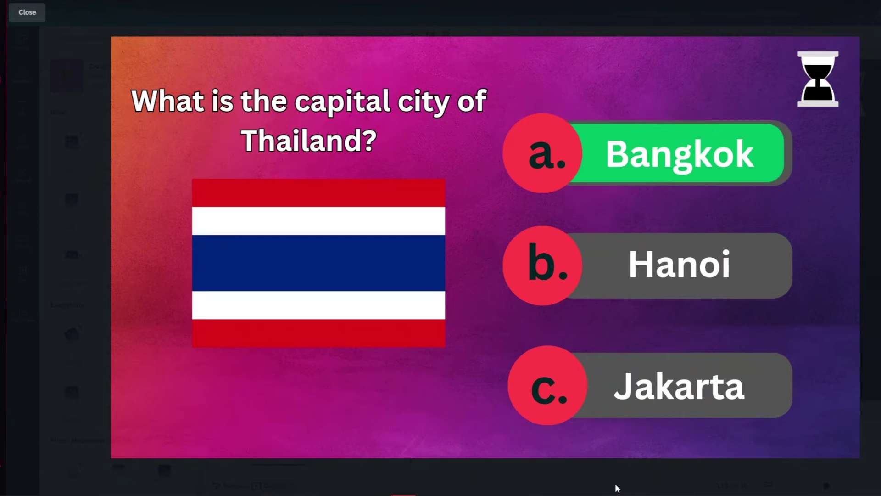
{"action": "left_click", "coordinate": [30, 13]}
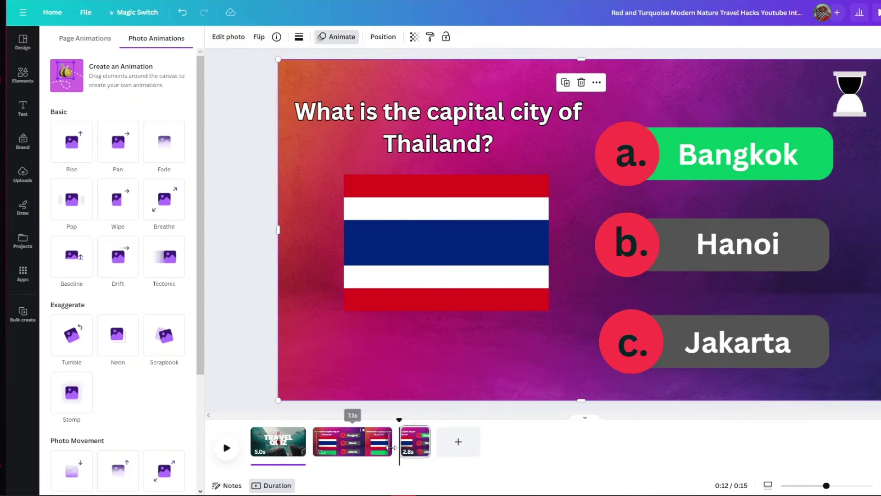
Add a Match & Move transition between the Thailand question page and its green-highlighted answer page.
{"action": "mouse_move", "coordinate": [399, 450]}
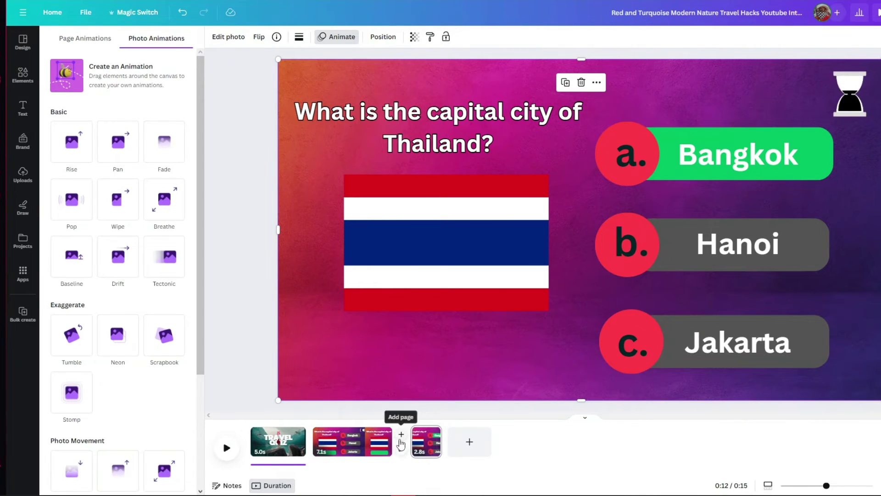
{"action": "left_click", "coordinate": [402, 451]}
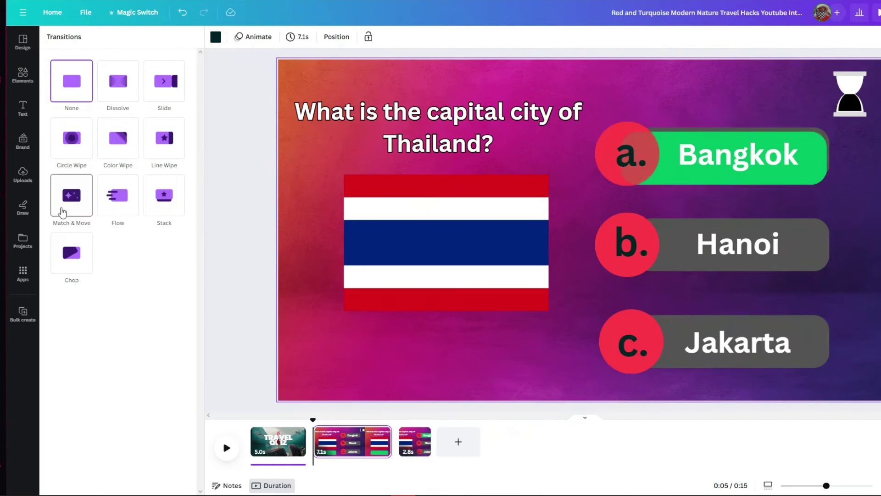
{"action": "left_click", "coordinate": [76, 220]}
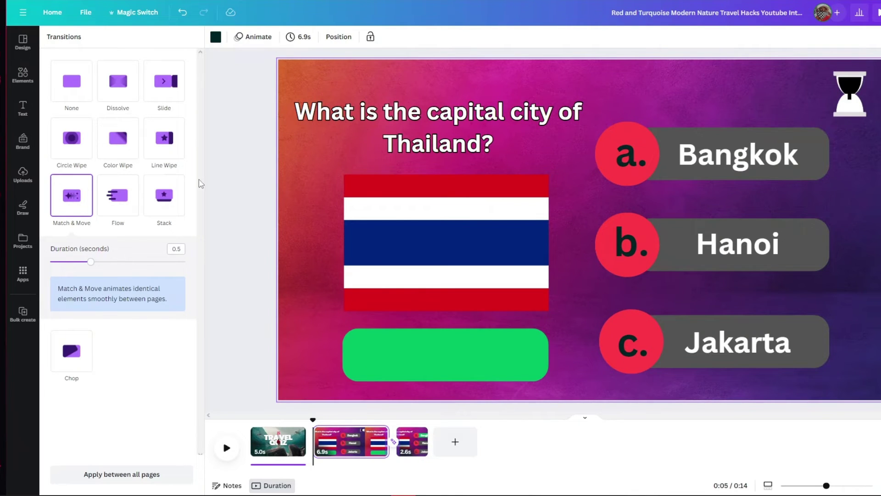
Preview the question page and its answer transition full screen, and return to the editor.
{"action": "key", "text": "ctrl+alt+p"}
{"action": "left_click", "coordinate": [535, 446]}
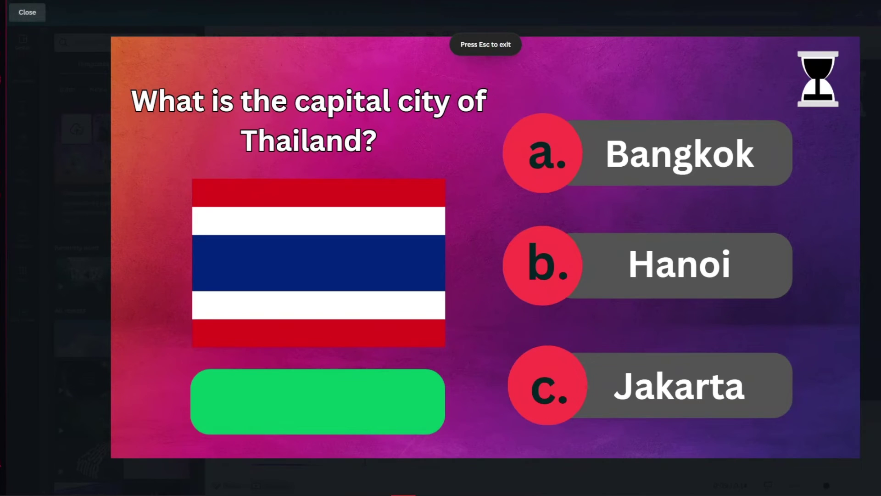
{"action": "key", "text": "Escape"}
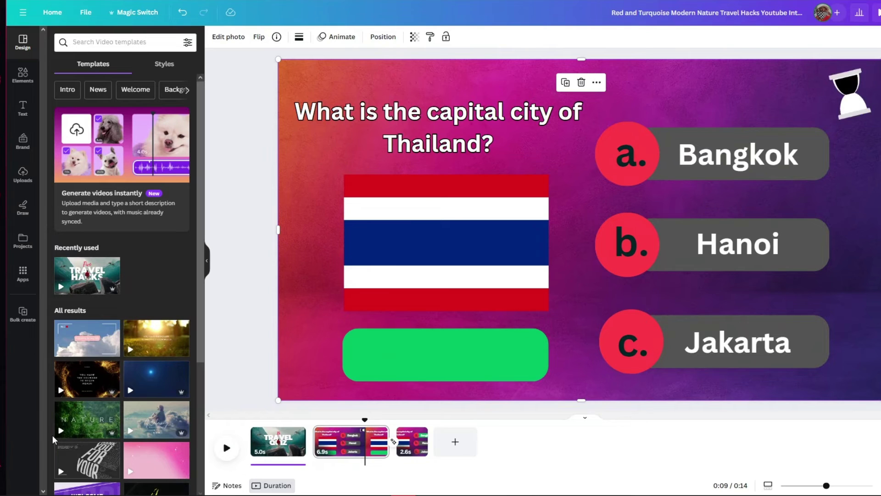
Find the Bulk create app by searching the apps for "bulk create" and start entering its data manually.
{"action": "left_click", "coordinate": [23, 276]}
{"action": "left_click", "coordinate": [121, 42]}
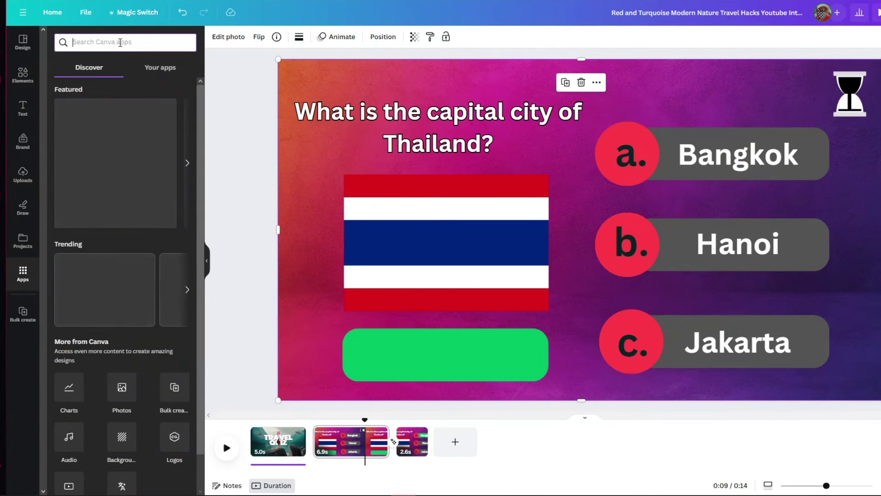
{"action": "type", "text": "bulk"}
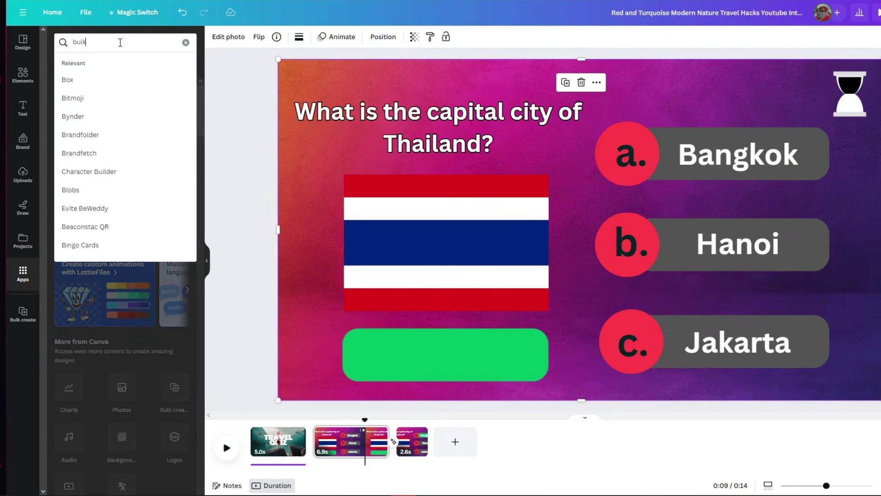
{"action": "type", "text": " create"}
{"action": "key", "text": "Return"}
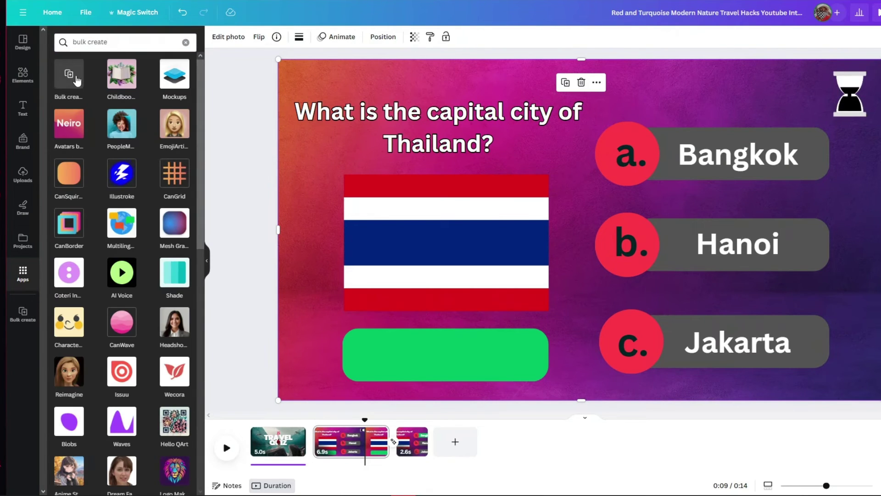
{"action": "left_click", "coordinate": [73, 77]}
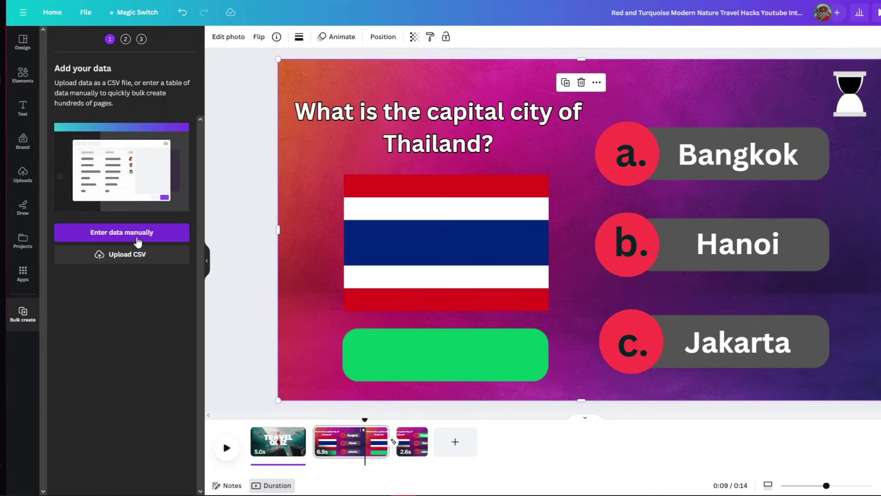
{"action": "left_click", "coordinate": [132, 242]}
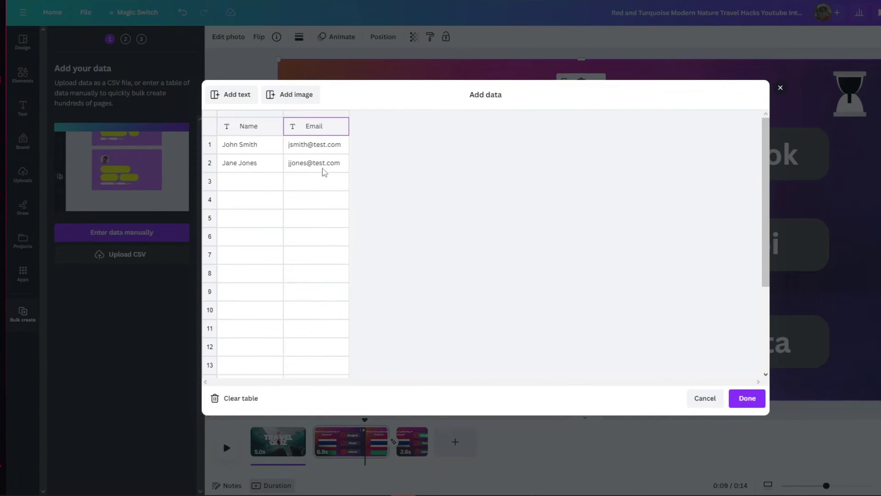
Clear the sample names and e-mails from the bulk data table.
{"action": "left_click", "coordinate": [323, 170]}
{"action": "left_click", "coordinate": [258, 166]}
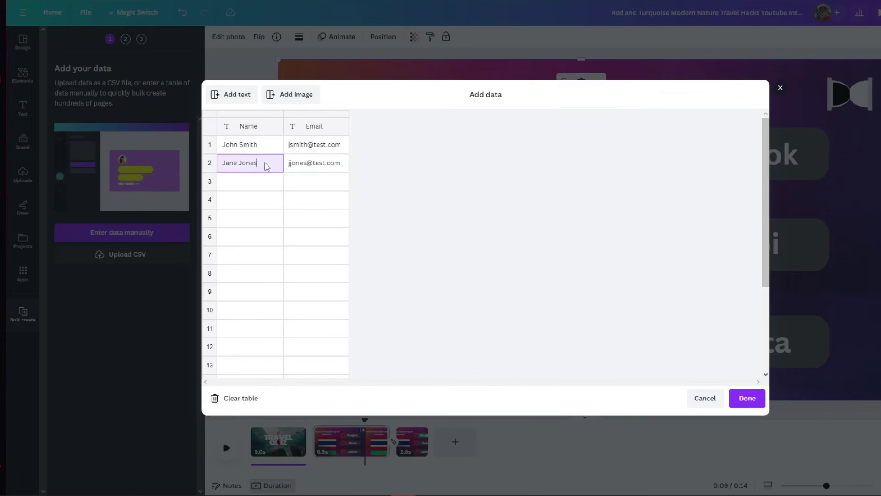
{"action": "left_click", "coordinate": [256, 165]}
{"action": "left_click", "coordinate": [219, 410]}
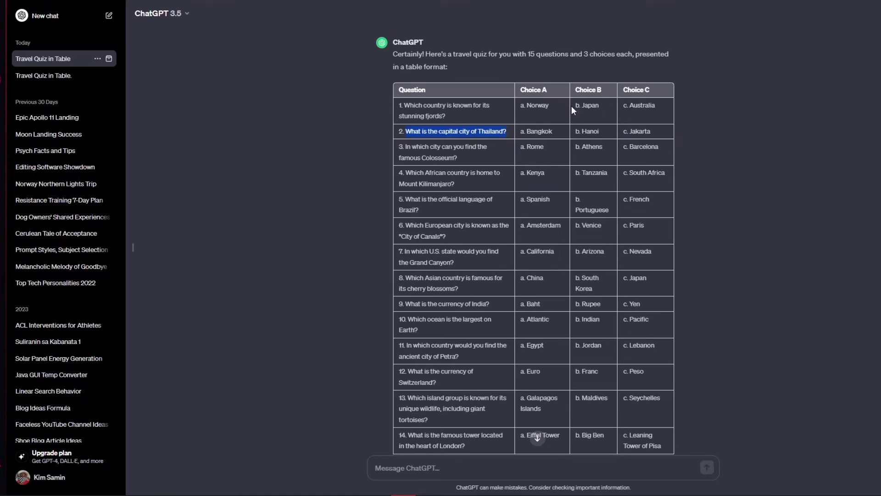
Copy the whole 15-question quiz table from ChatGPT, paste it into the empty bulk data table from the header cell, and accept the data.
{"action": "scroll", "coordinate": [584, 101], "scroll_direction": "down", "scroll_amount": 1}
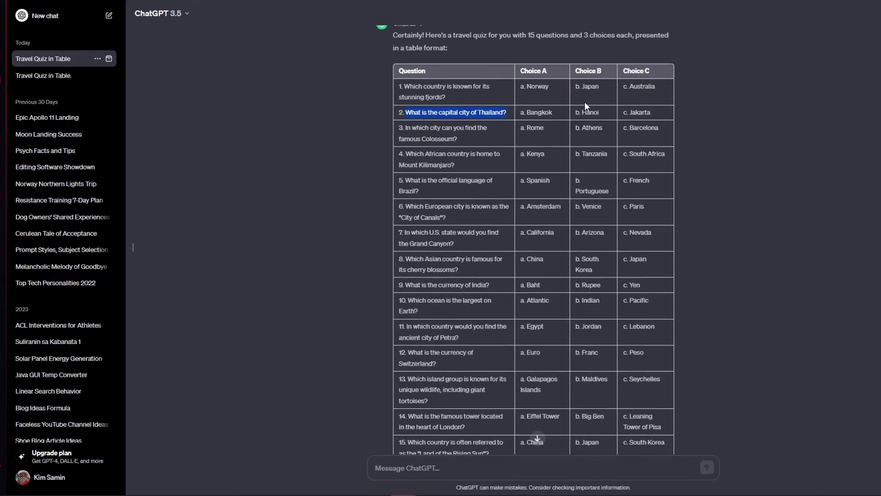
{"action": "left_click_drag", "start_coordinate": [400, 55], "coordinate": [647, 311]}
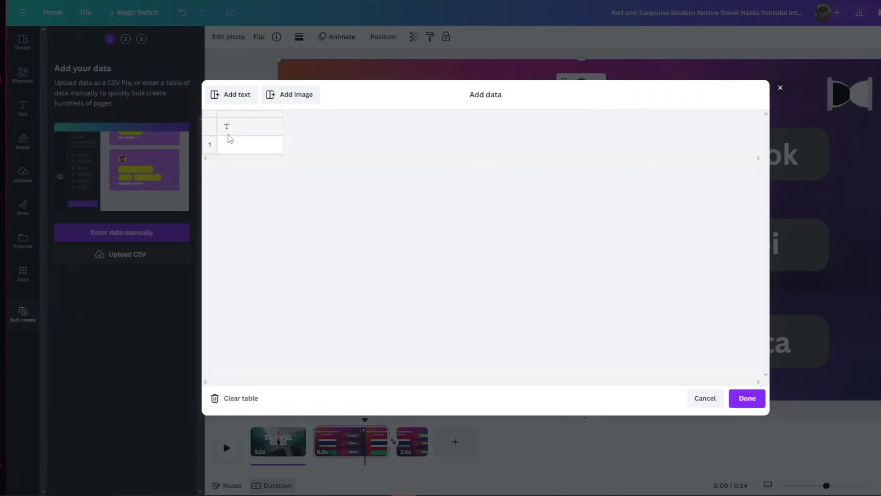
{"action": "left_click", "coordinate": [248, 130]}
{"action": "key", "text": "ctrl+v"}
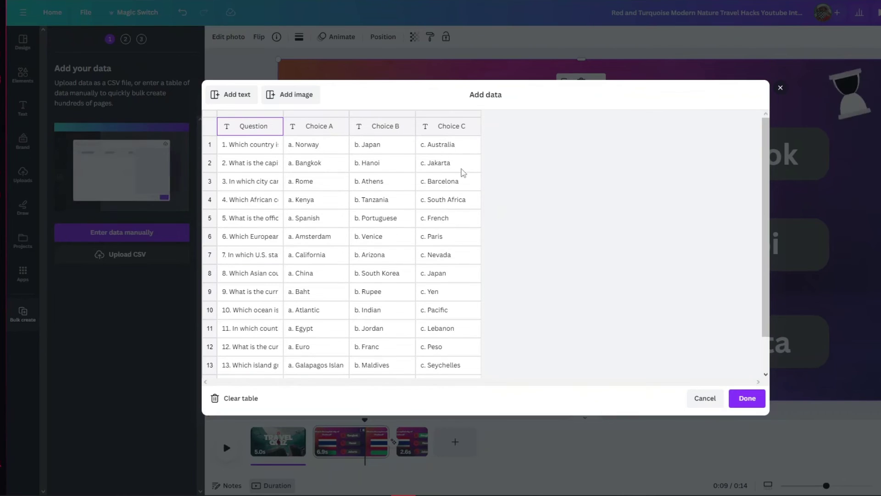
{"action": "left_click", "coordinate": [754, 404]}
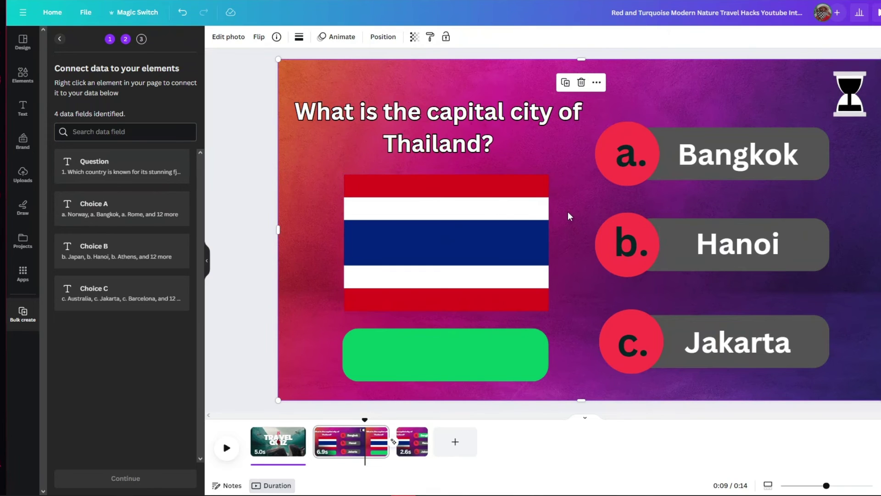
Add a blank page at the end and copy all the Thailand question page's elements, except its background, onto it.
{"action": "left_click", "coordinate": [455, 442]}
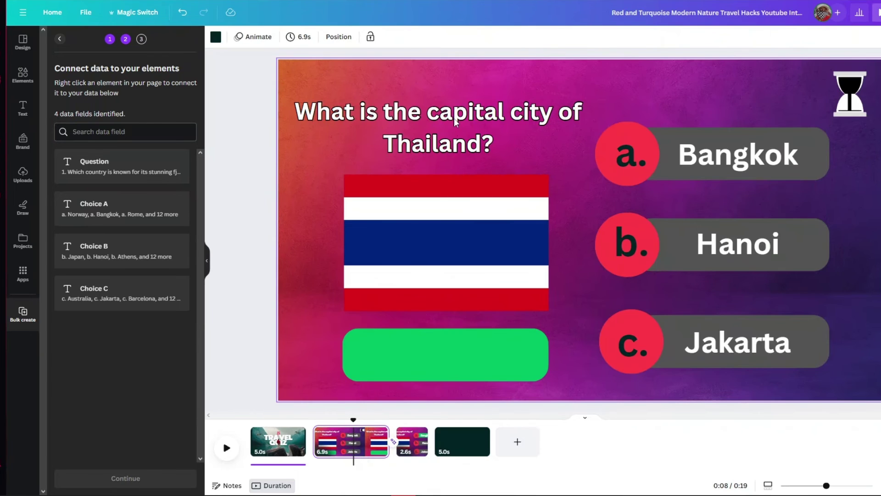
{"action": "left_click_drag", "start_coordinate": [244, 49], "coordinate": [647, 419]}
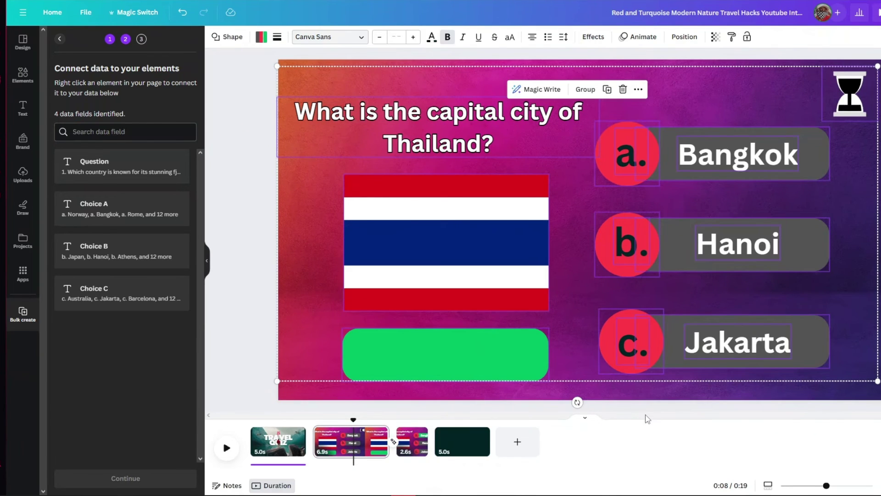
{"action": "left_click", "coordinate": [474, 445]}
{"action": "key", "text": "ctrl+v"}
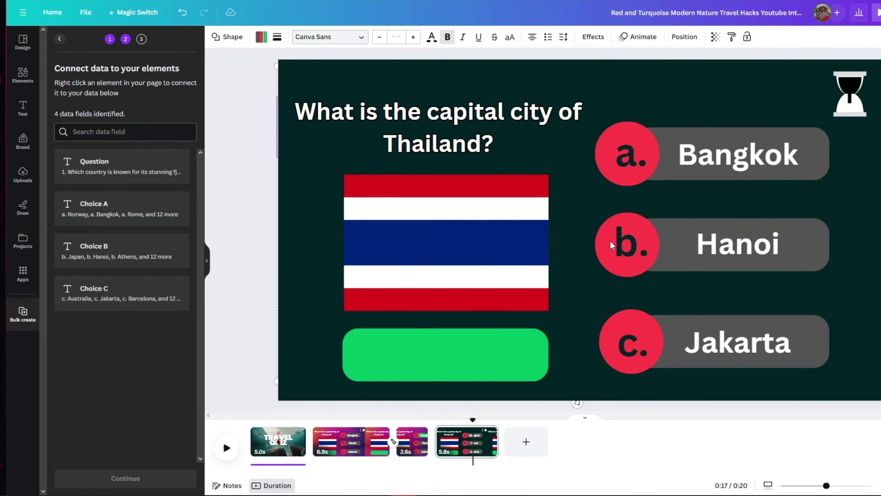
{"action": "left_click", "coordinate": [298, 213]}
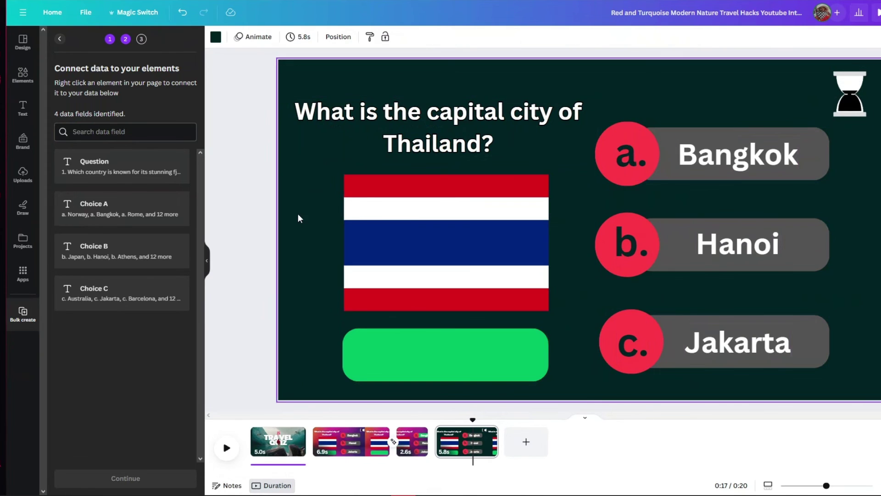
On the new page, connect the Bangkok text to the Choice A data field and the Hanoi text to Choice B.
{"action": "left_click", "coordinate": [765, 160]}
{"action": "right_click", "coordinate": [765, 159]}
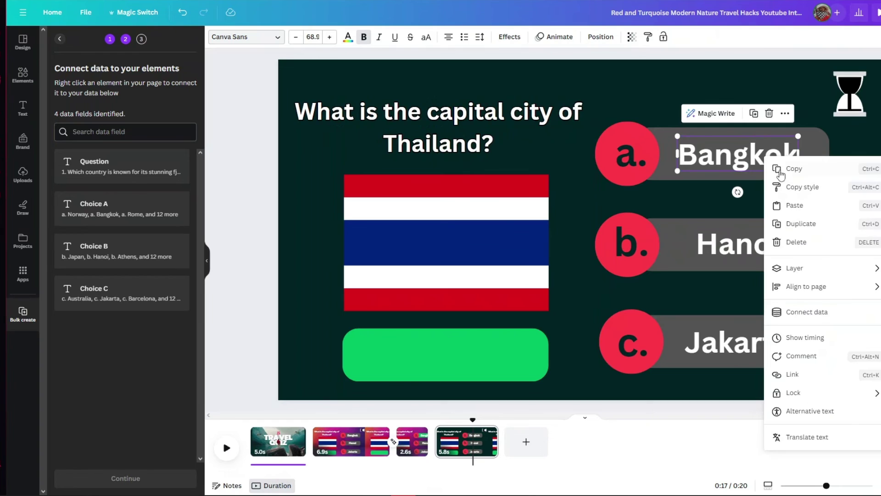
{"action": "left_click", "coordinate": [835, 319]}
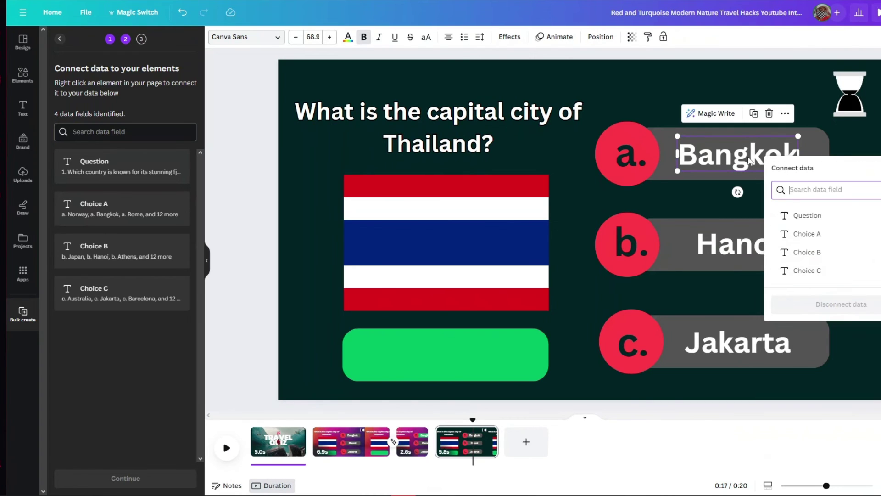
{"action": "left_click", "coordinate": [807, 234]}
{"action": "left_click", "coordinate": [785, 257]}
{"action": "right_click", "coordinate": [787, 264]}
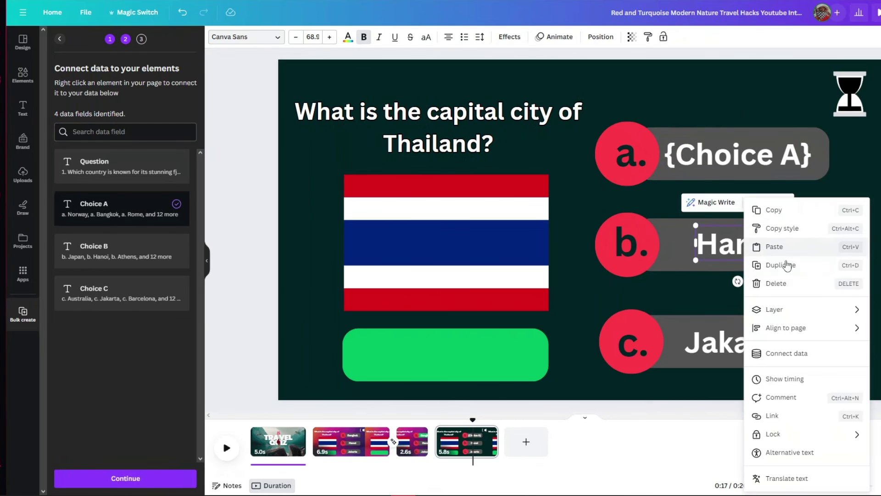
{"action": "left_click", "coordinate": [805, 358]}
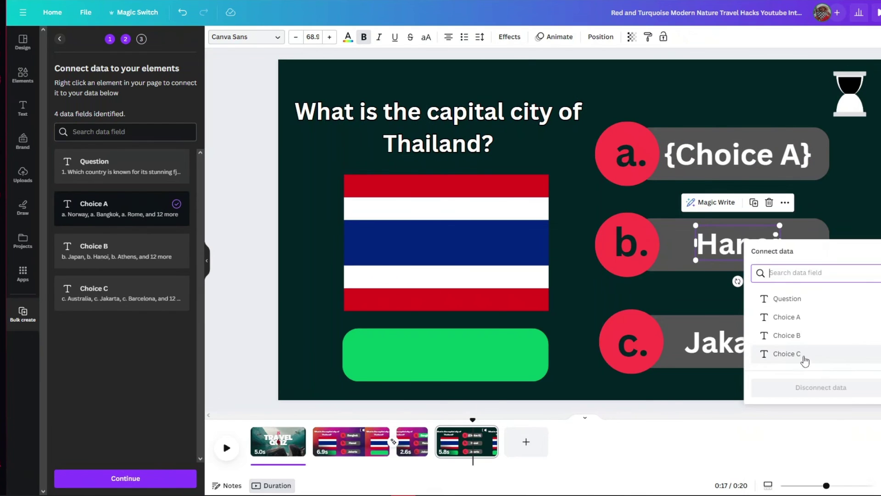
{"action": "left_click", "coordinate": [799, 336]}
Connect the Jakarta text to the Choice C data field and the Thailand question text to the Question field.
{"action": "left_click", "coordinate": [732, 344]}
{"action": "right_click", "coordinate": [732, 344]}
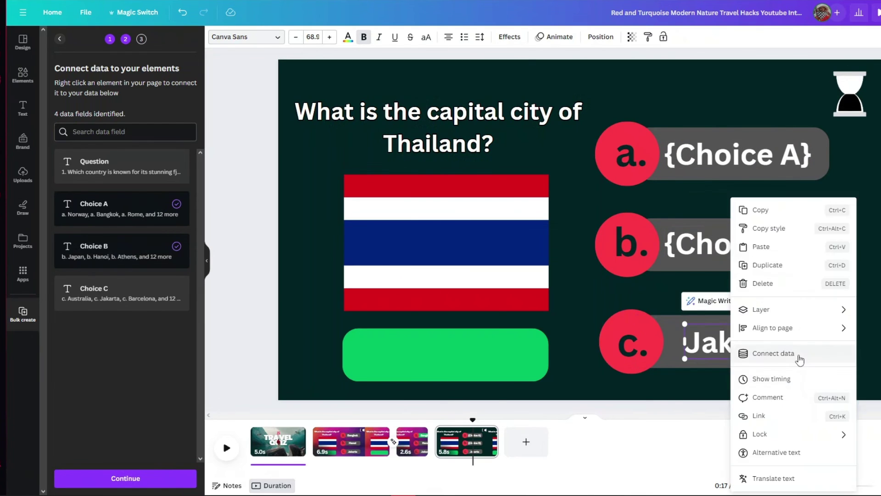
{"action": "left_click", "coordinate": [798, 359]}
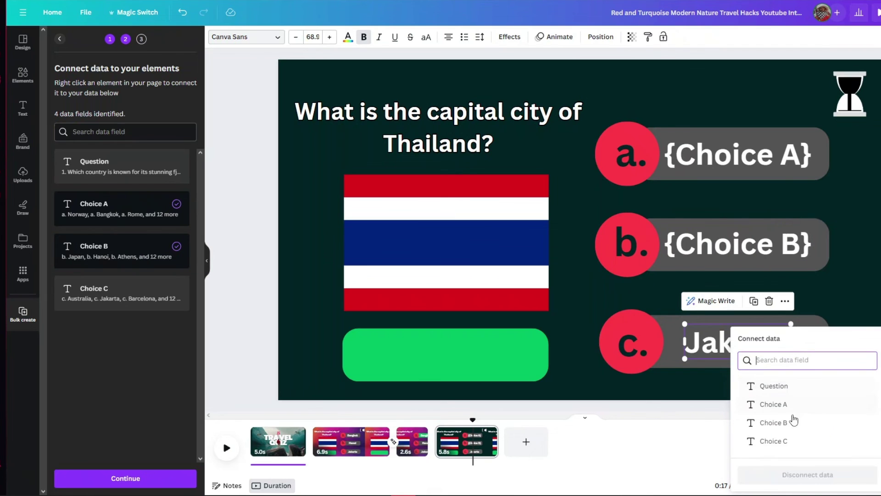
{"action": "left_click", "coordinate": [784, 444]}
{"action": "left_click", "coordinate": [462, 128]}
{"action": "right_click", "coordinate": [449, 127]}
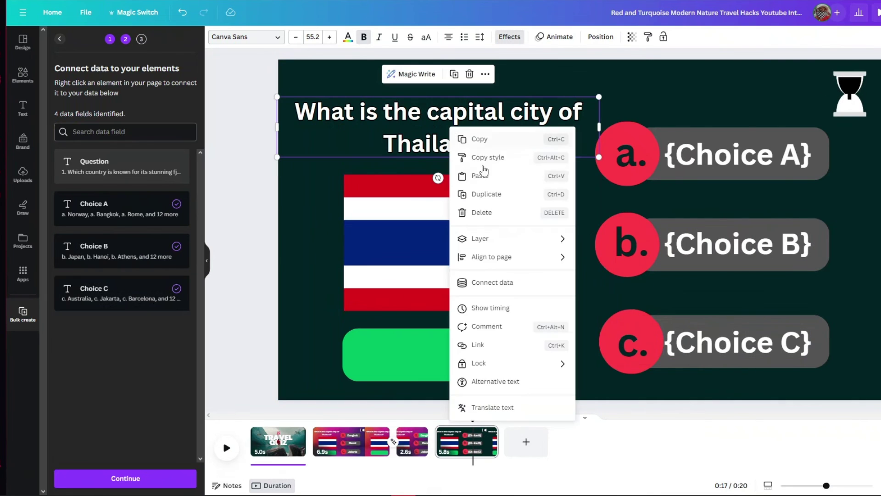
{"action": "left_click", "coordinate": [512, 280]}
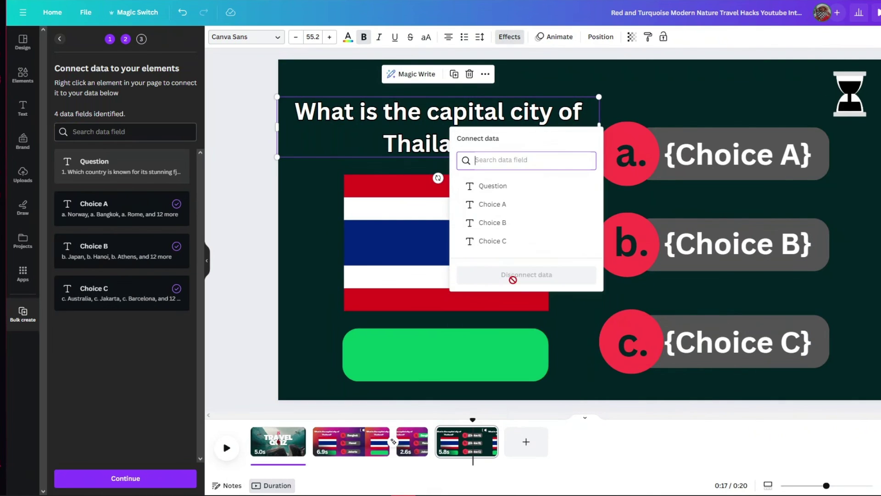
{"action": "left_click", "coordinate": [507, 186]}
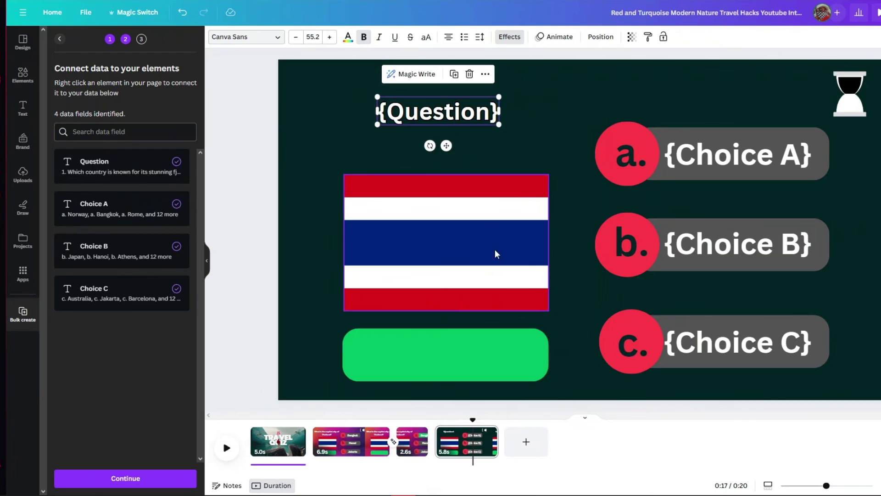
Generate 15 designs from all the data rows and check the generated question pages.
{"action": "left_click", "coordinate": [135, 478]}
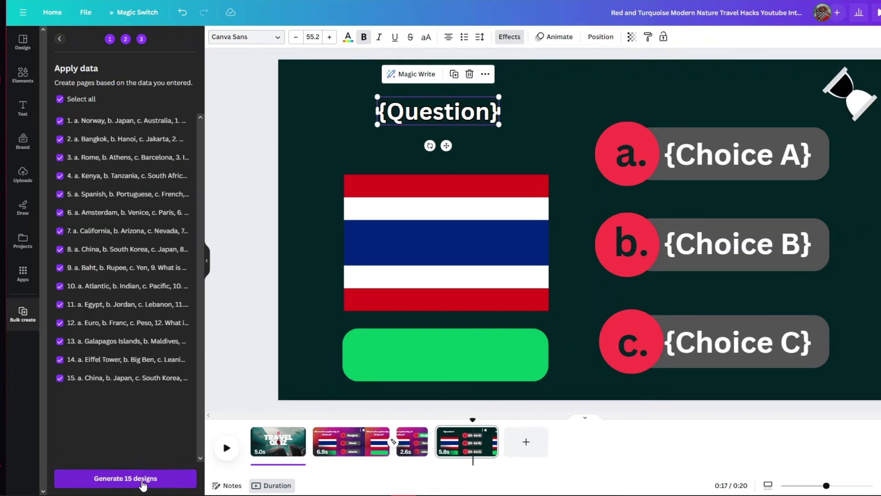
{"action": "left_click", "coordinate": [144, 478]}
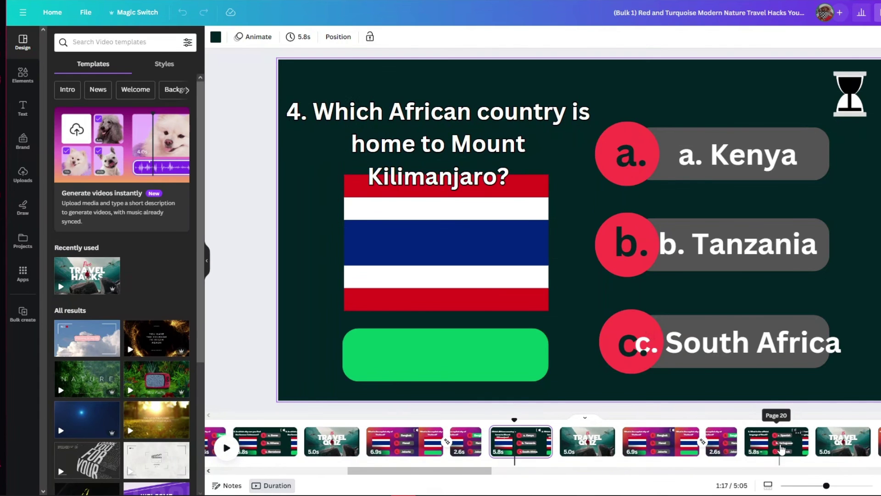
{"action": "left_click", "coordinate": [782, 449]}
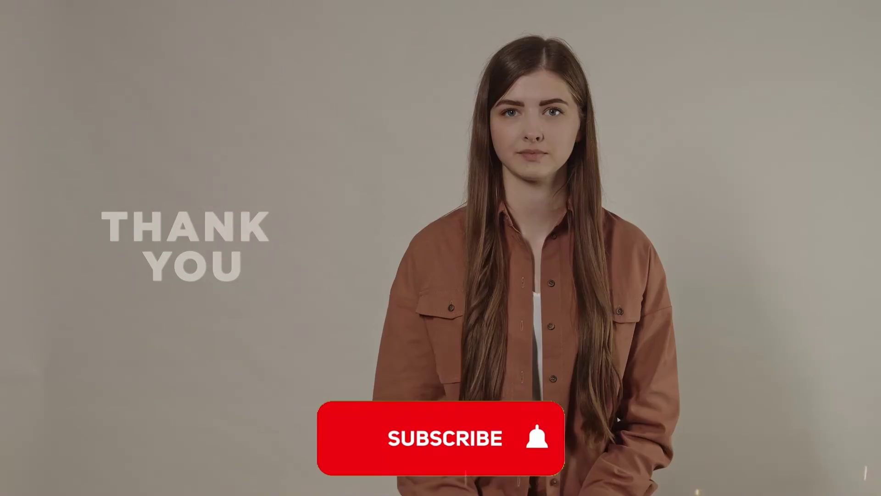